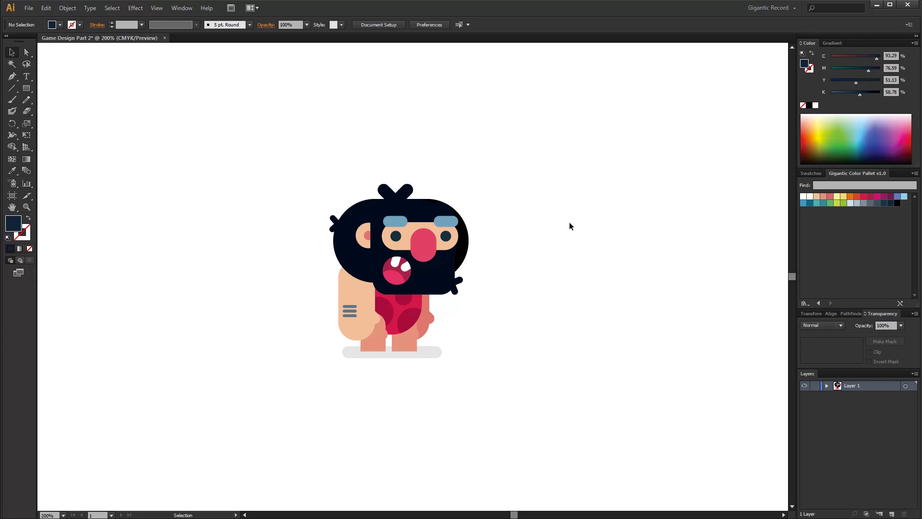
Scale the whole caveman character down to about 73 × 91 px and move it to the upper-right corner of the canvas.
left_click_drag(531, 174, 369, 322)
left_click_drag(469, 183, 400, 271)
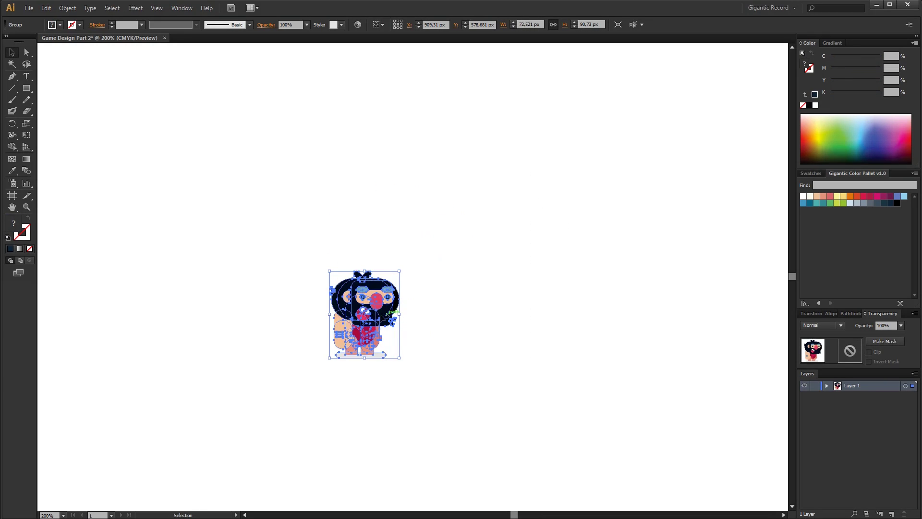
left_click_drag(384, 307, 732, 102)
left_click_drag(747, 66, 726, 106)
left_click(202, 356)
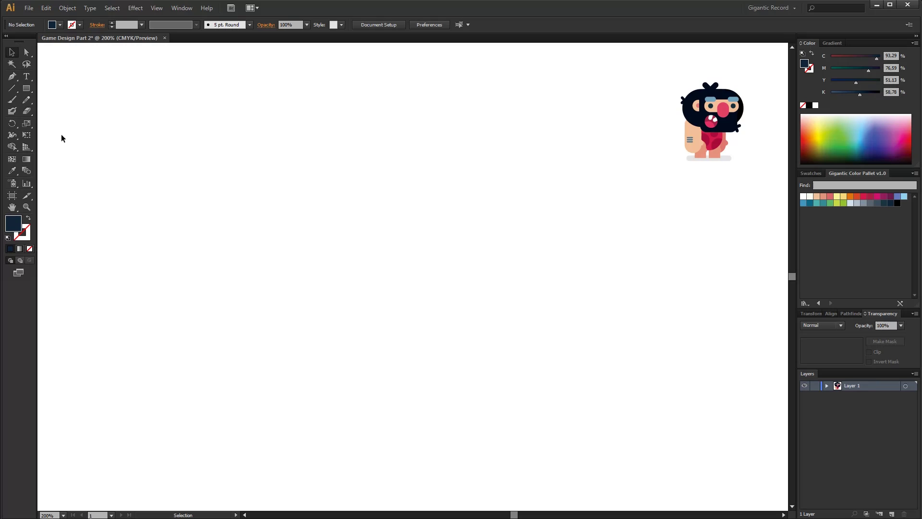
Draw a rectangle about 68 × 82.5 px in the middle of the canvas and set its fill's K value to 75%.
left_click(26, 88)
left_click_drag(453, 235, 488, 314)
left_click(12, 52)
left_click_drag(489, 274, 468, 272)
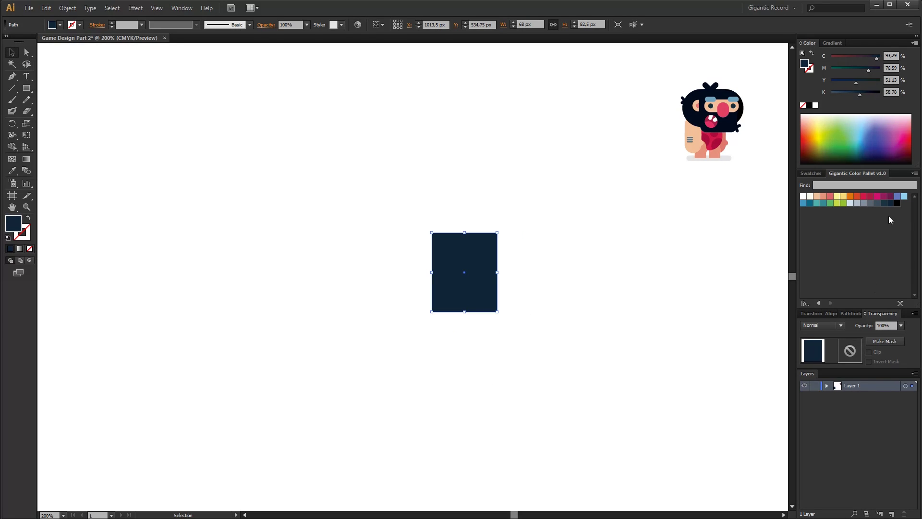
left_click(868, 94)
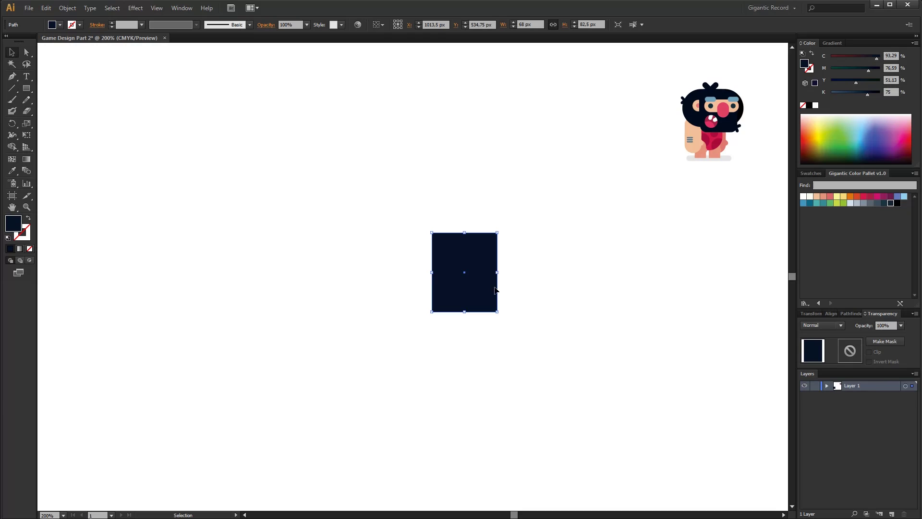
Enlarge the dark navy rectangle to about 135 × 164 px.
left_click_drag(494, 288, 485, 292)
left_click_drag(488, 237, 503, 219)
left_click_drag(482, 262, 487, 279)
left_click(573, 271)
left_click(428, 288)
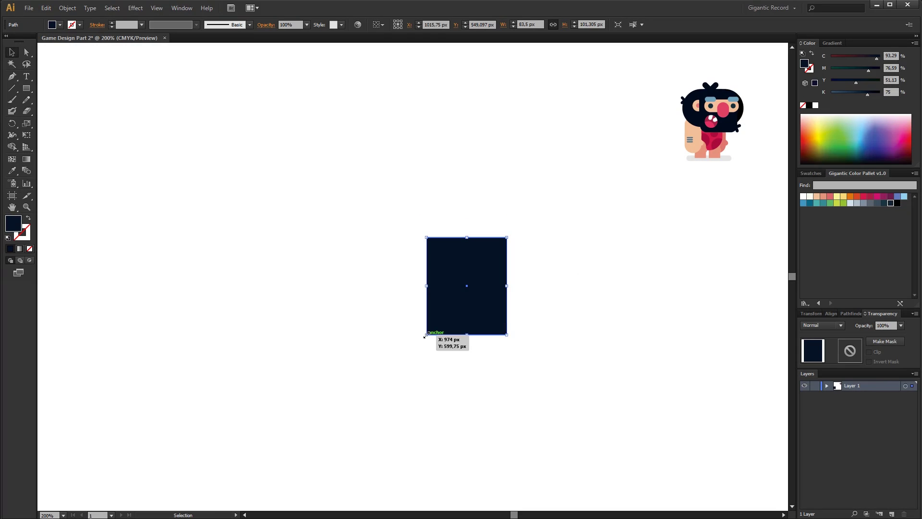
left_click_drag(426, 335, 377, 395)
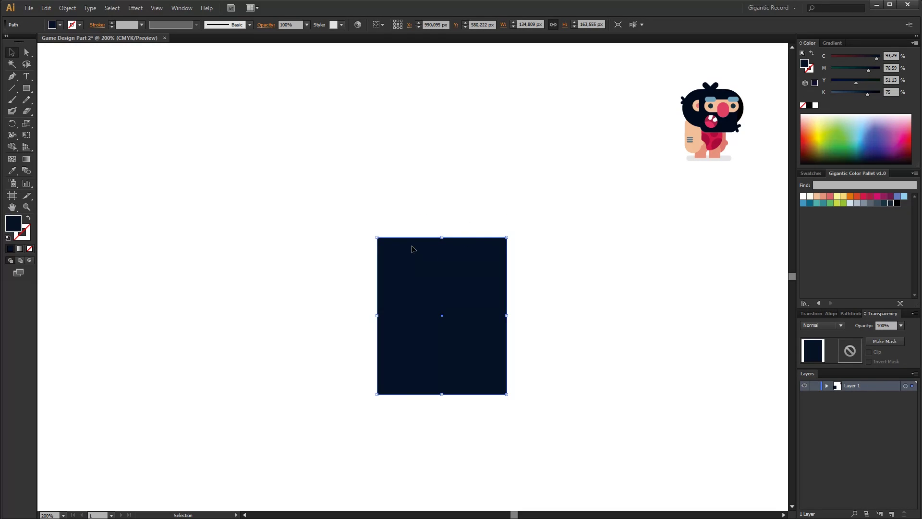
left_click(320, 218)
Draw a teal circle about 45.5 px wide above the dark rectangle.
left_click_drag(28, 89, 94, 110)
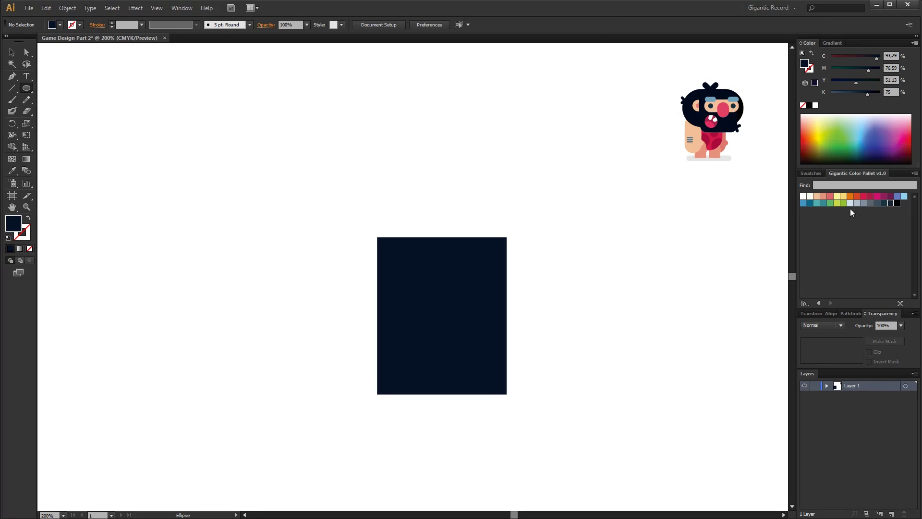
left_click(816, 203)
mouse_move(431, 188)
left_mouse_down()
mouse_move(475, 232)
mouse_move(413, 253)
mouse_move(384, 241)
mouse_move(424, 184)
left_mouse_up()
key("v")
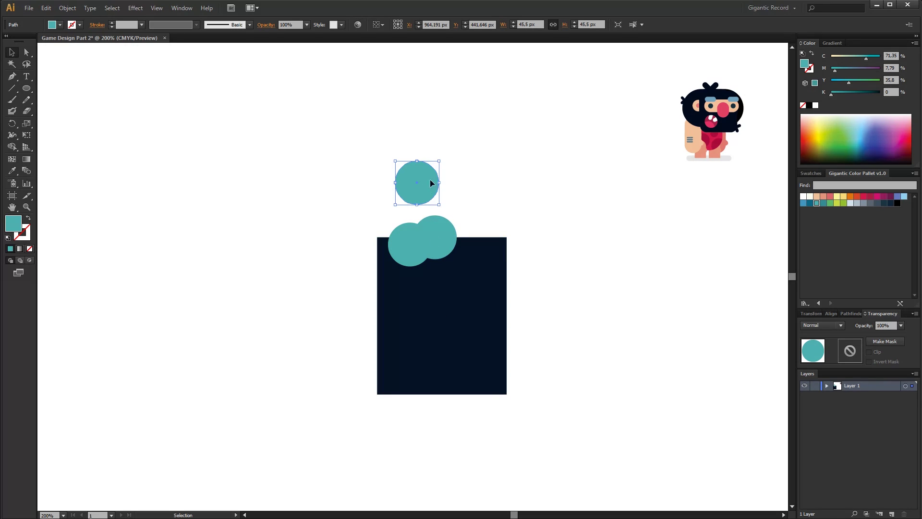
Center a teal circle on the dark rectangle's upper-left corner and place a copy on its upper-right corner.
left_click_drag(422, 189, 386, 240)
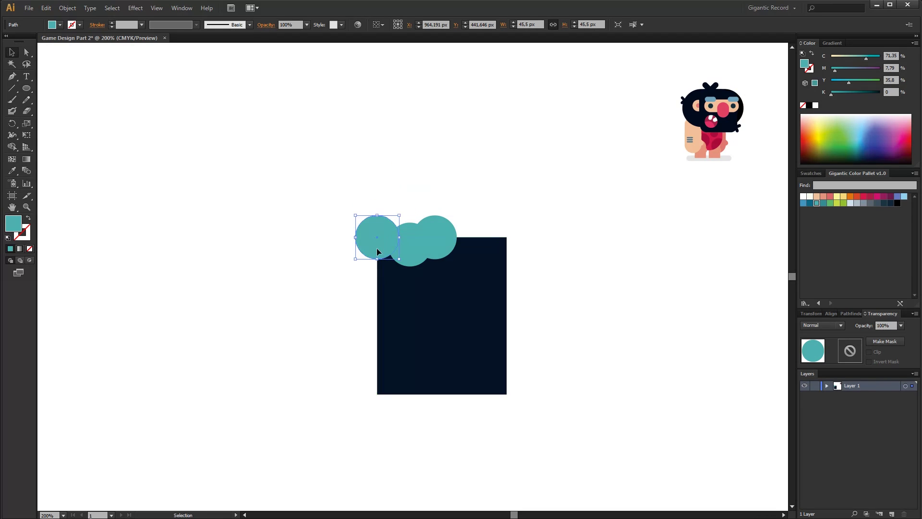
key("a")
key("v")
left_click_drag(379, 236, 514, 251)
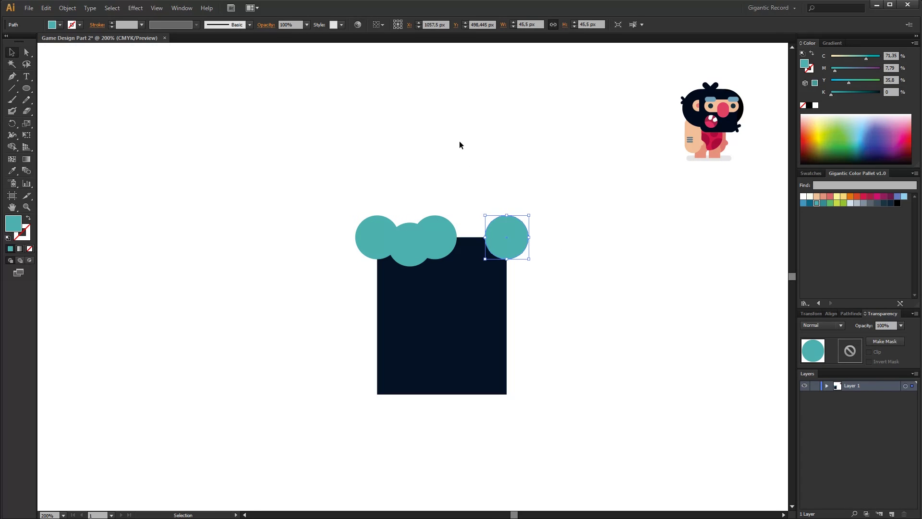
left_click(405, 175)
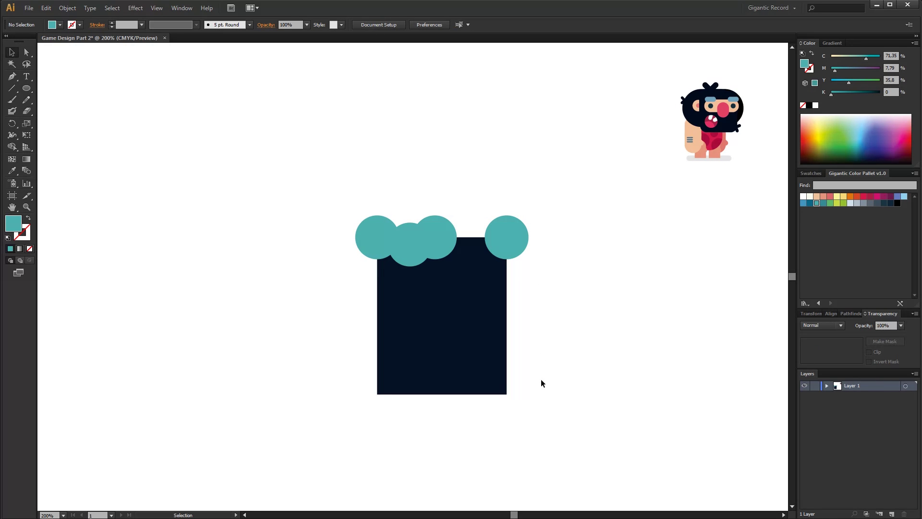
Fill the dark rectangle's upper edge with overlapping copies of the teal circle in varied sizes, forming a continuous bumpy cloud band.
left_click_drag(514, 252, 478, 169)
key("ctrl+shift+a")
left_click_drag(494, 133, 472, 155)
left_click_drag(460, 167, 485, 239)
left_click_drag(489, 226, 504, 211)
left_click_drag(483, 225, 477, 228)
left_click_drag(477, 233, 512, 265)
left_click_drag(524, 240, 520, 244)
key("ctrl+shift+a")
left_click_drag(507, 265, 418, 274)
left_click(591, 173)
left_click(436, 167)
left_click(364, 291)
left_click(418, 278)
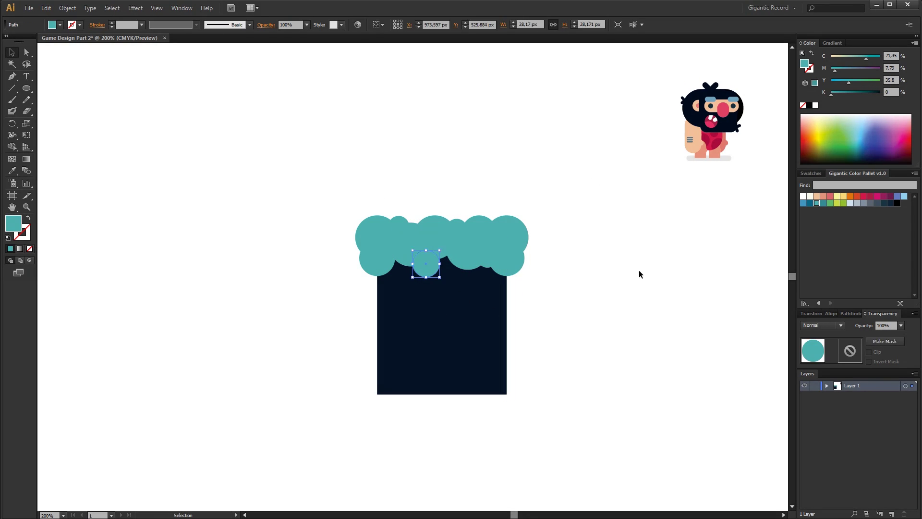
left_click(638, 271)
Unite all the teal circles into one cloud shape, leaving the dark rectangle out of the selection.
left_click_drag(549, 187, 339, 274)
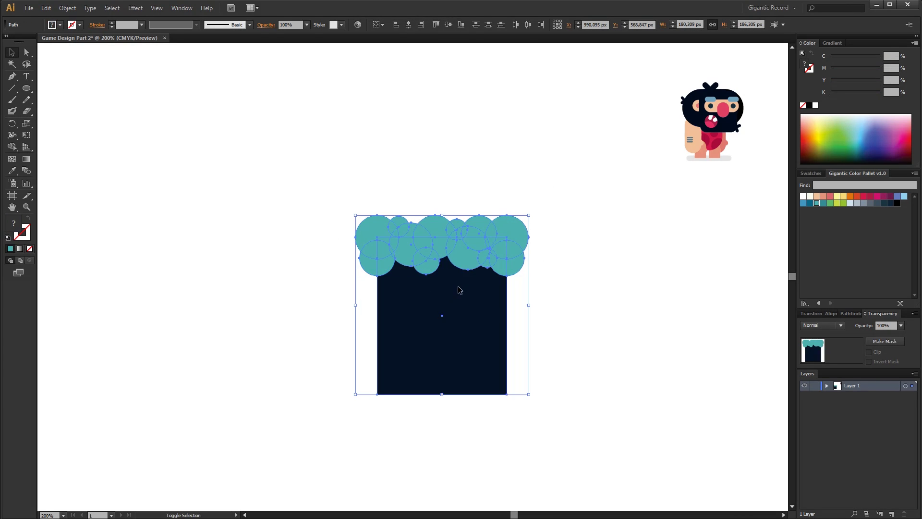
left_click(458, 290, "shift")
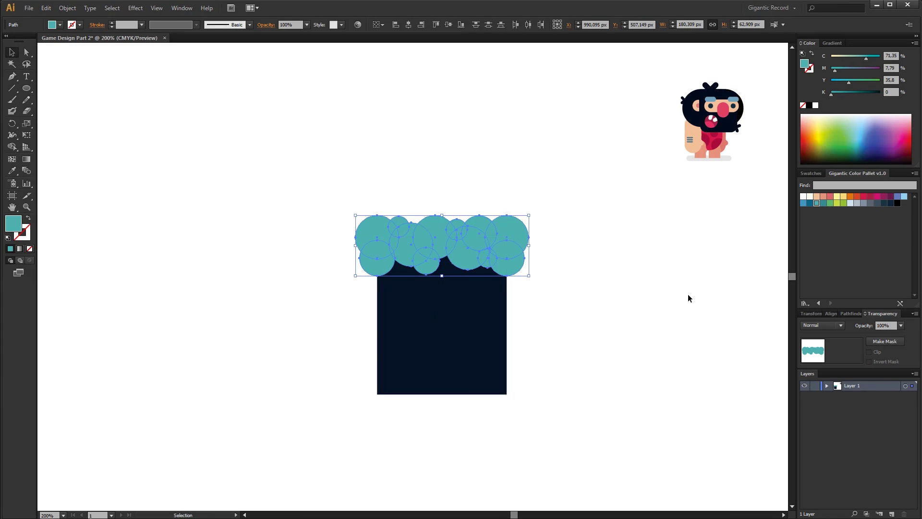
left_click(814, 314)
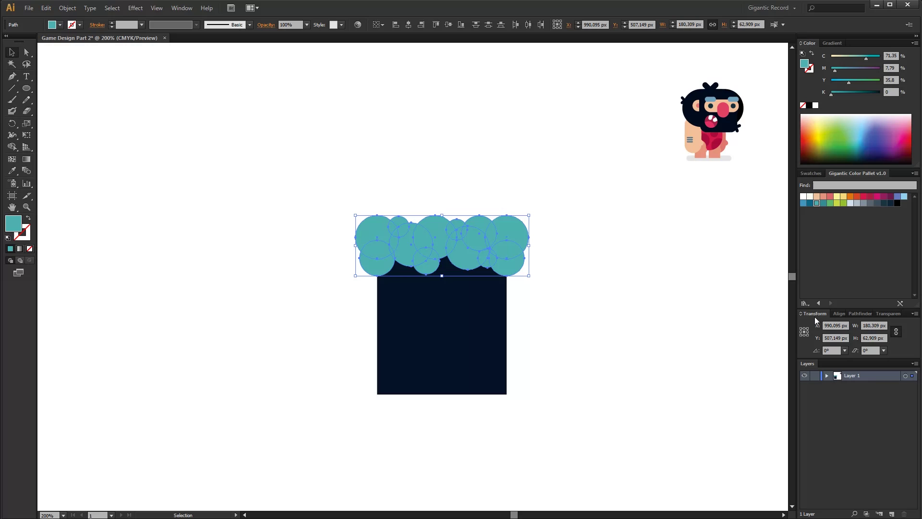
left_click(839, 313)
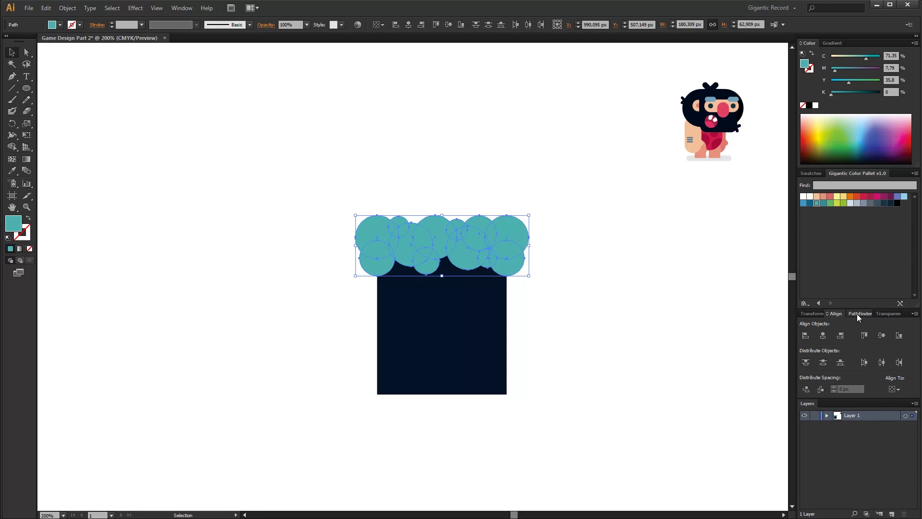
left_click(857, 313)
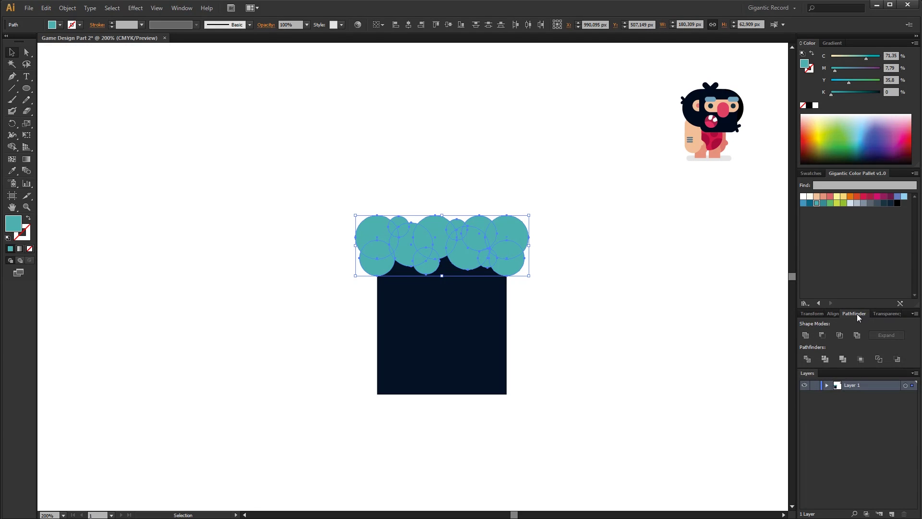
left_click(808, 336)
left_click(553, 246)
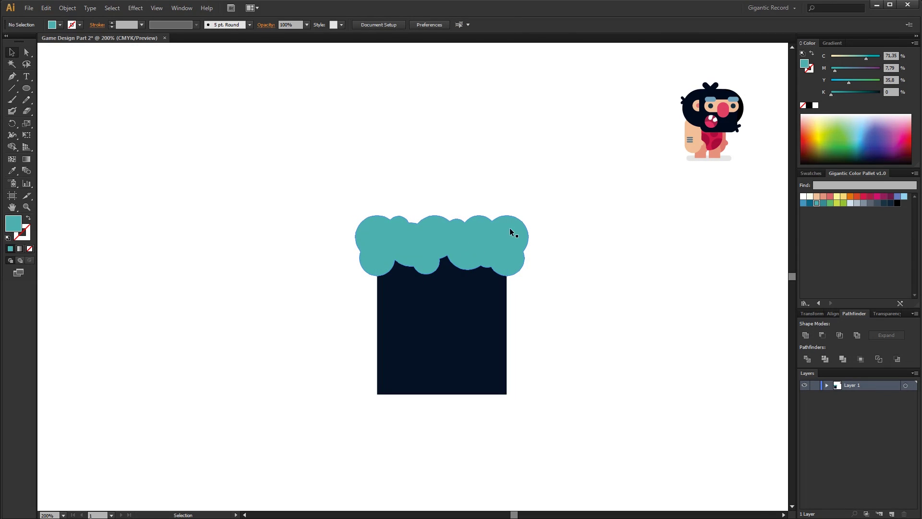
Draw two rectangles flush with the dark rectangle's left and right edges, covering the cloud's overhanging ends.
left_click(502, 302)
left_click(27, 89)
left_click(67, 87)
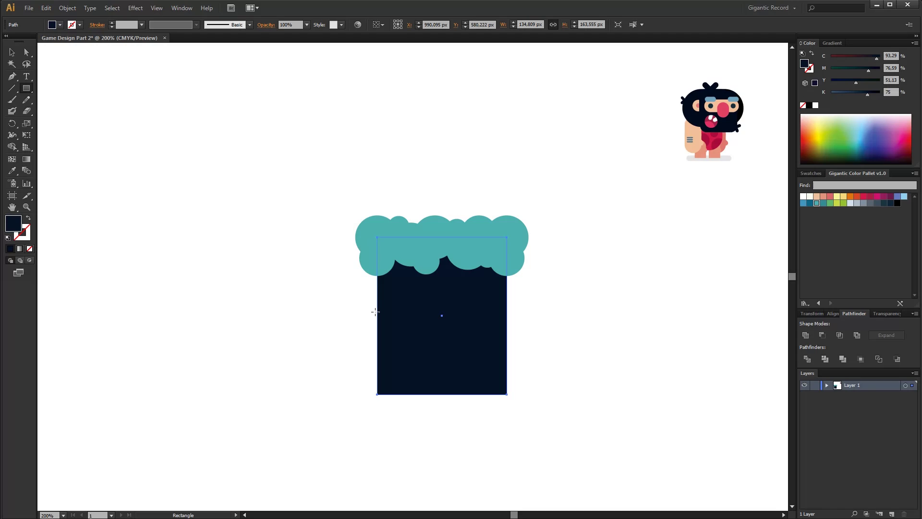
left_click_drag(377, 312, 303, 169)
left_click_drag(506, 320, 615, 182)
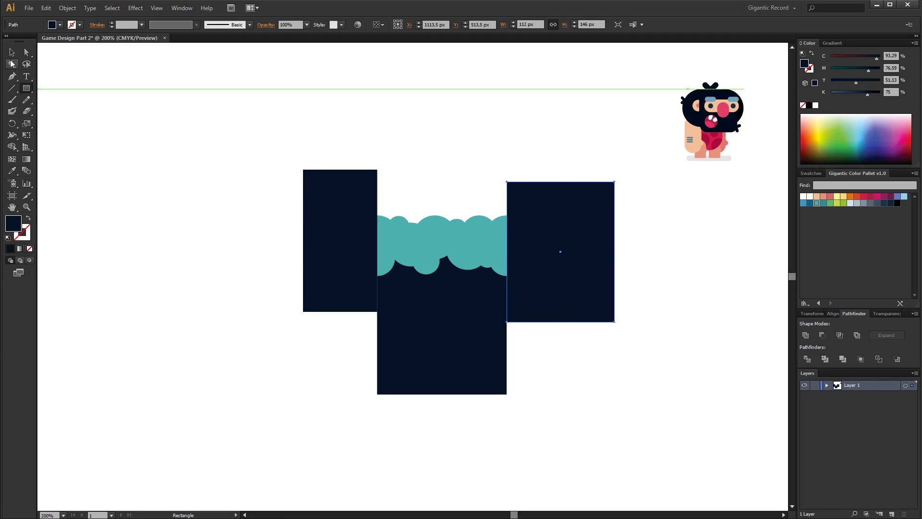
Divide the teal cloud with the two side rectangles and ungroup the resulting pieces.
key("v")
left_click(339, 206, "shift")
left_click(467, 224, "shift")
left_click(468, 228, "shift")
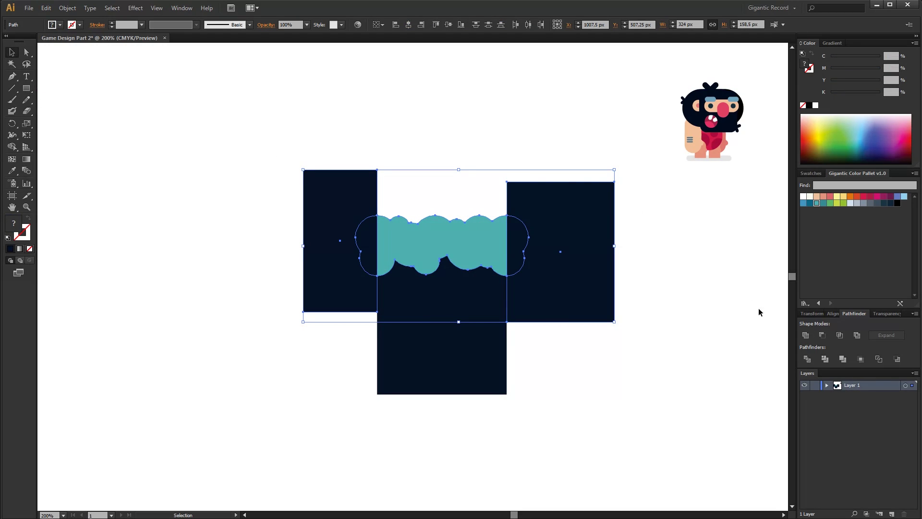
left_click(807, 358)
right_click(540, 235)
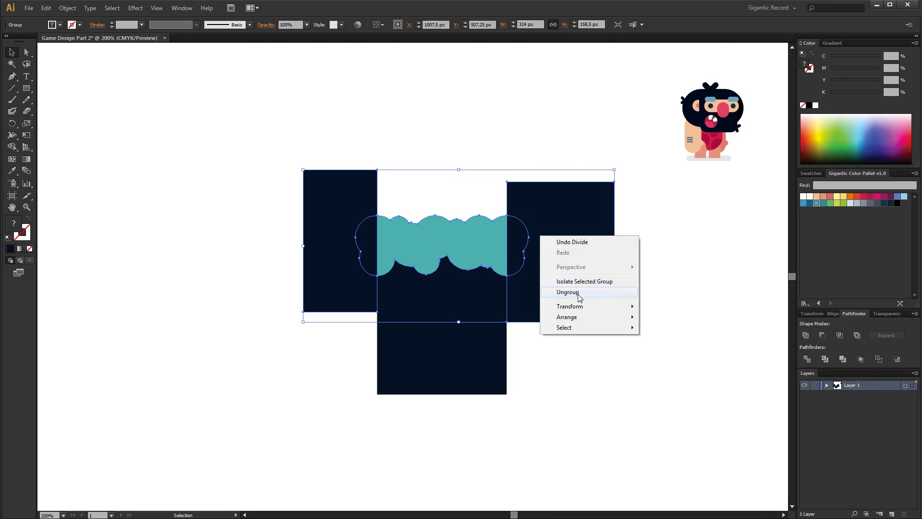
left_click(578, 294)
Delete the divided pieces beside the dark rectangle, keeping only the teal band directly above it.
left_click(481, 243, "shift")
key("Delete")
right_click(632, 326)
left_click(588, 303)
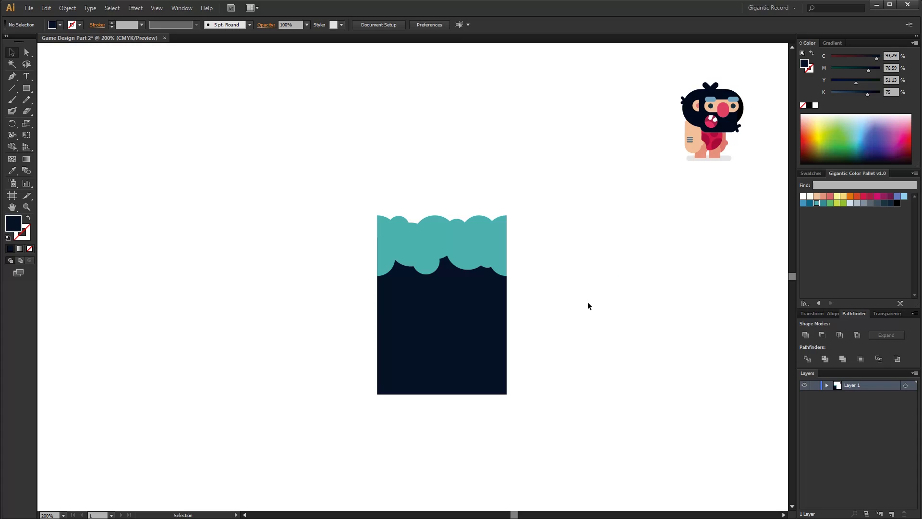
left_click(480, 257)
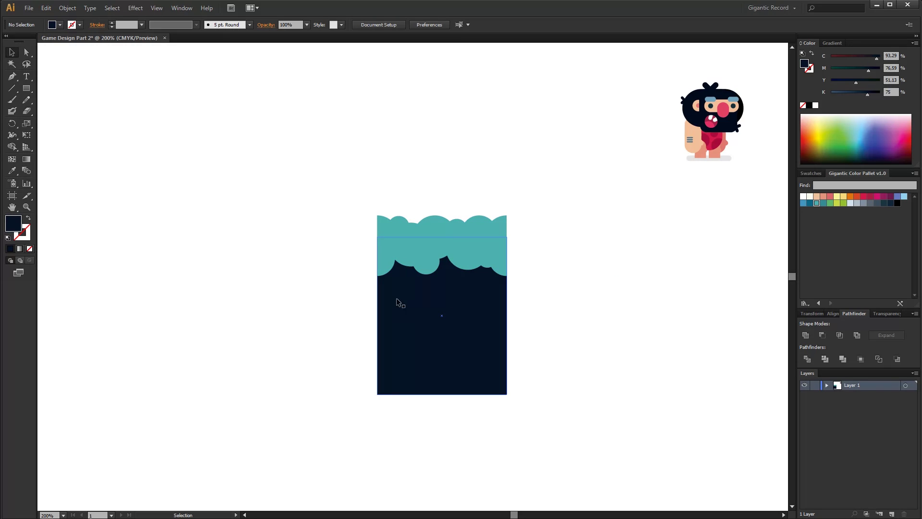
left_click(189, 221)
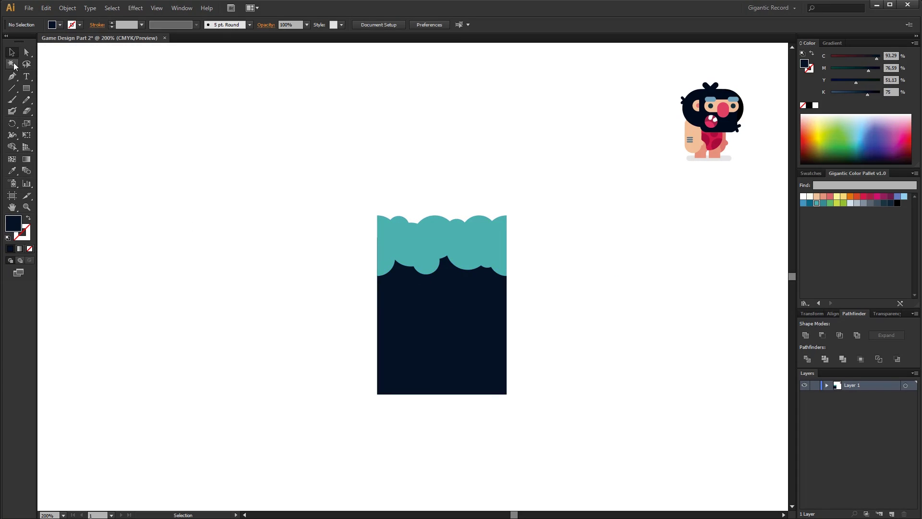
Draw a vertical rounded rectangle about 20 × 101.5 px left of the dark block and fill it with the darker teal swatch.
left_click_drag(26, 88, 53, 96)
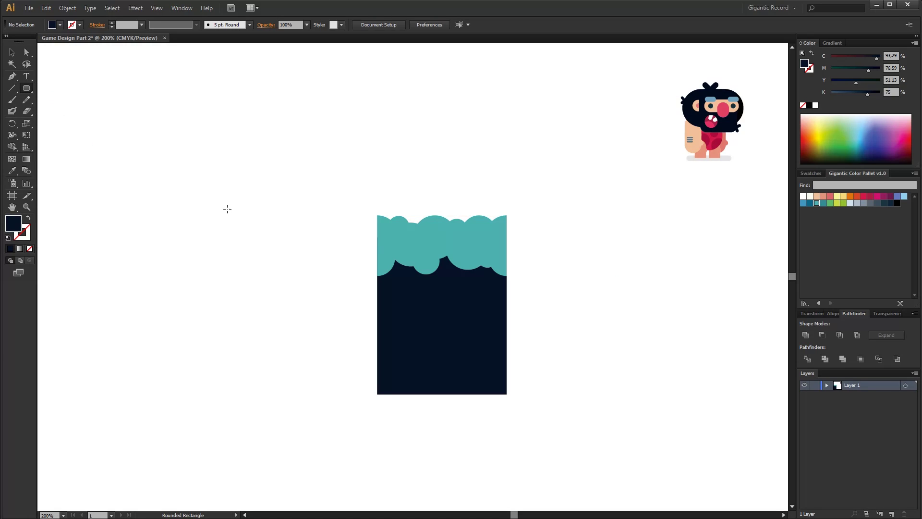
mouse_move(236, 208)
left_mouse_down()
mouse_move(249, 229)
mouse_move(253, 305)
left_mouse_up()
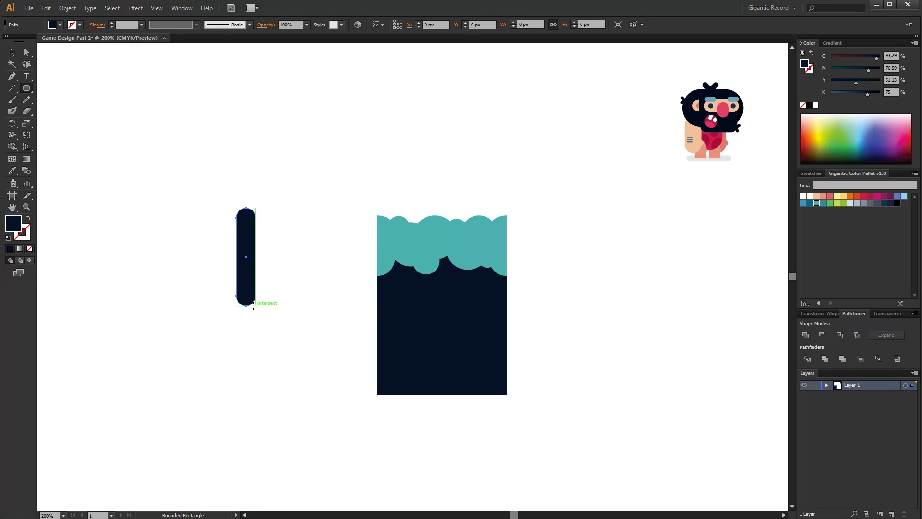
left_click(11, 52)
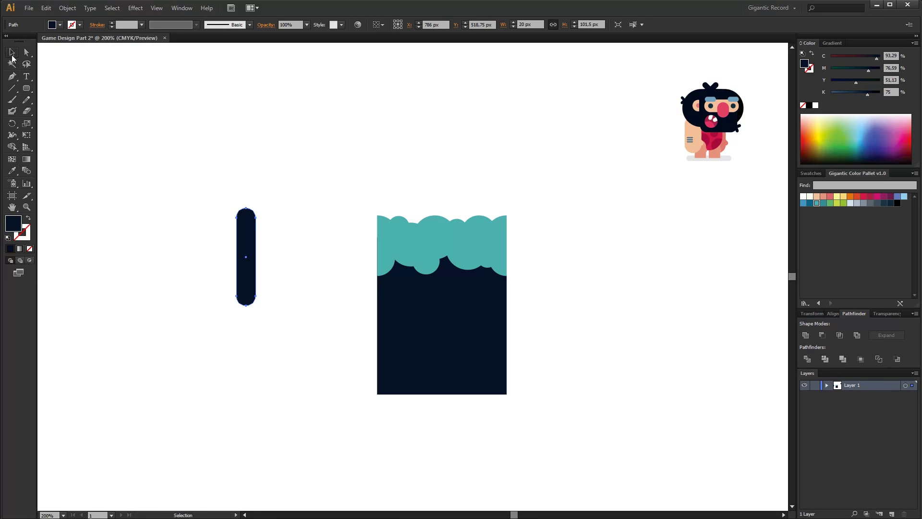
left_click(824, 203)
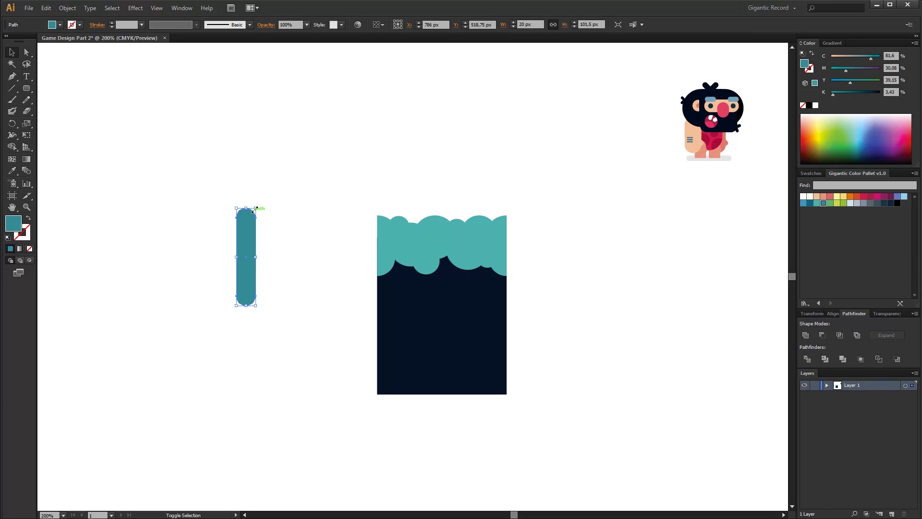
Enlarge the rounded bar to about 26 × 131 px, then copy it alongside and again lower down over that copy.
left_click_drag(256, 208, 286, 261)
left_click(286, 260)
left_click_drag(293, 220, 288, 275)
Color the lower bar orange and subtract it from the teal bar behind it, leaving a short bar with an arched underside.
left_click(850, 196)
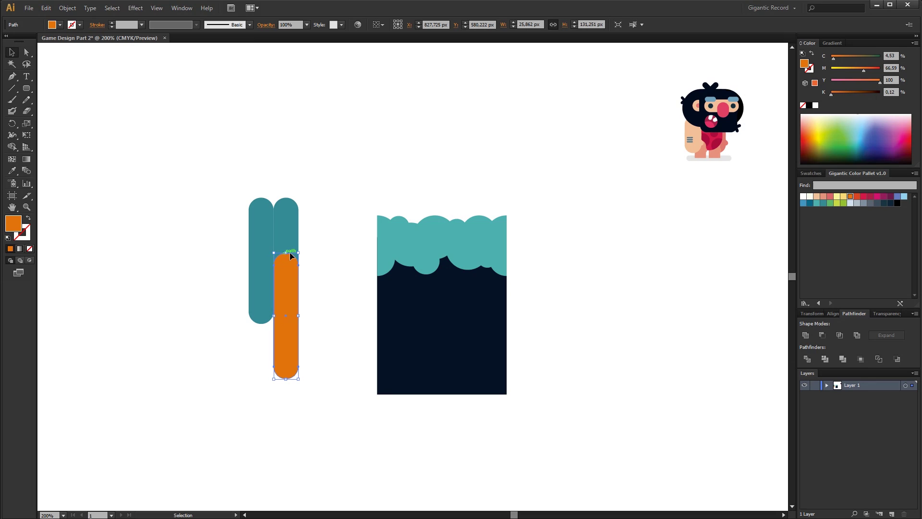
left_click_drag(316, 227, 289, 278)
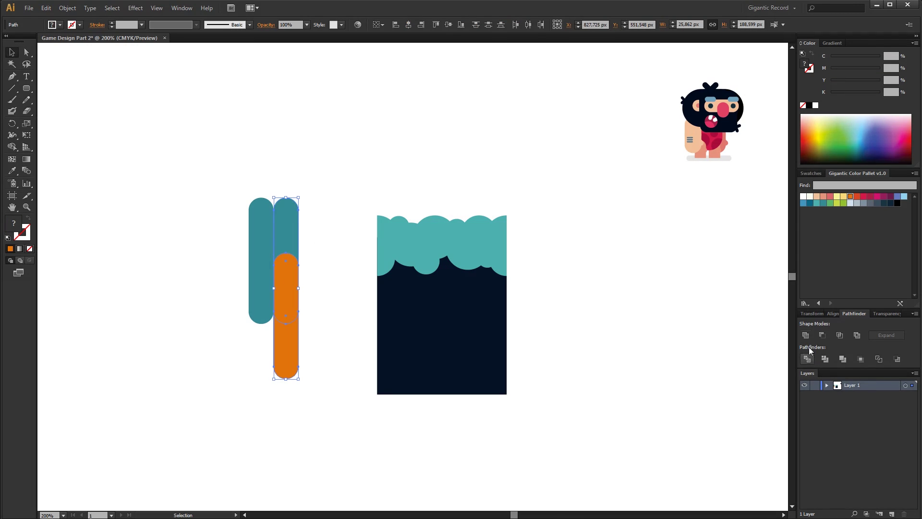
left_click(820, 334)
Duplicate the long and short bar pair side by side to build a row of six alternating bars.
left_click(259, 250, "shift")
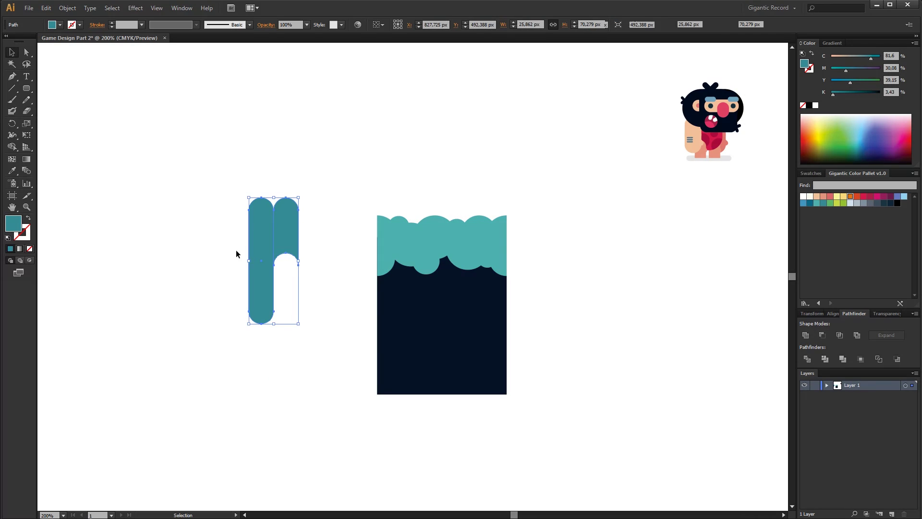
left_click_drag(271, 246, 201, 219)
left_click_drag(241, 176, 294, 250)
key("v")
left_click_drag(350, 143, 192, 216)
left_click_drag(197, 219, 147, 214)
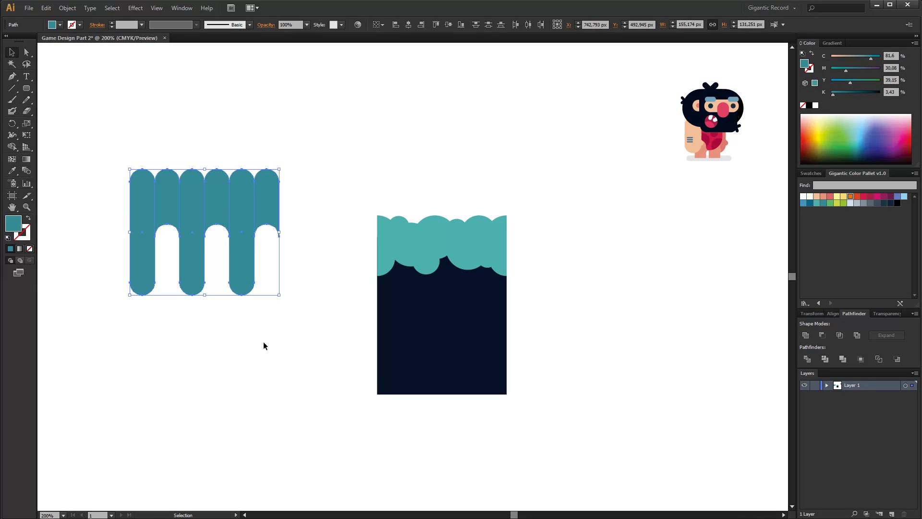
Copy the last long bar to the right end of the row as a seventh bar.
left_click(264, 341)
left_click_drag(244, 258, 293, 262)
left_click(294, 321)
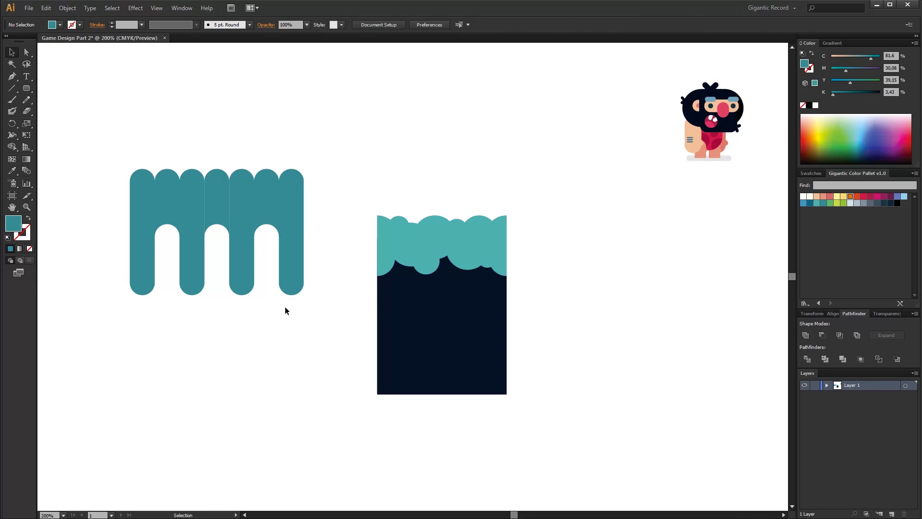
Delete the extra seventh bar and shift the remaining bars vertically by different amounts for a staggered drip shape.
left_click_drag(145, 263, 169, 222)
left_click(290, 267)
key("Delete")
left_click(209, 290)
left_click_drag(242, 275, 243, 264)
left_click(289, 276)
left_click_drag(266, 218, 267, 233)
left_click(266, 281)
left_click_drag(140, 252, 141, 259)
left_click(159, 328)
left_click_drag(192, 281, 192, 284)
left_click(144, 259)
left_click(169, 309)
left_click_drag(337, 123, 143, 230)
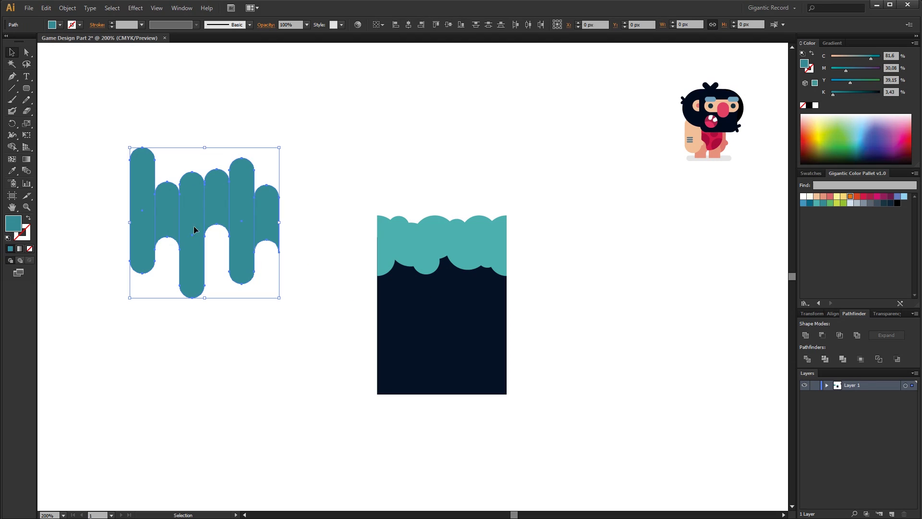
Unite the six bars into one shape and cut away its uneven upper ends with a rectangle, leaving a flat top edge.
left_click(805, 338)
left_click_drag(26, 88, 288, 200)
key("v")
left_click(257, 231, "shift")
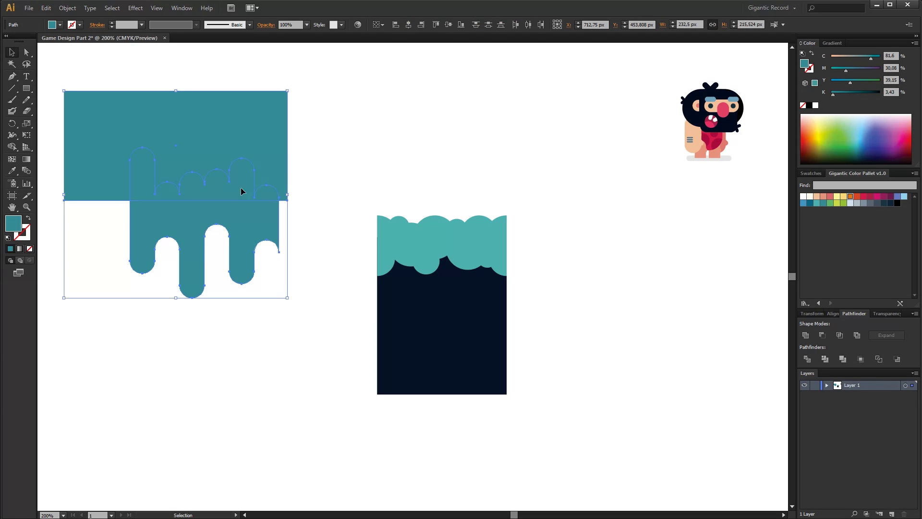
left_click(823, 336)
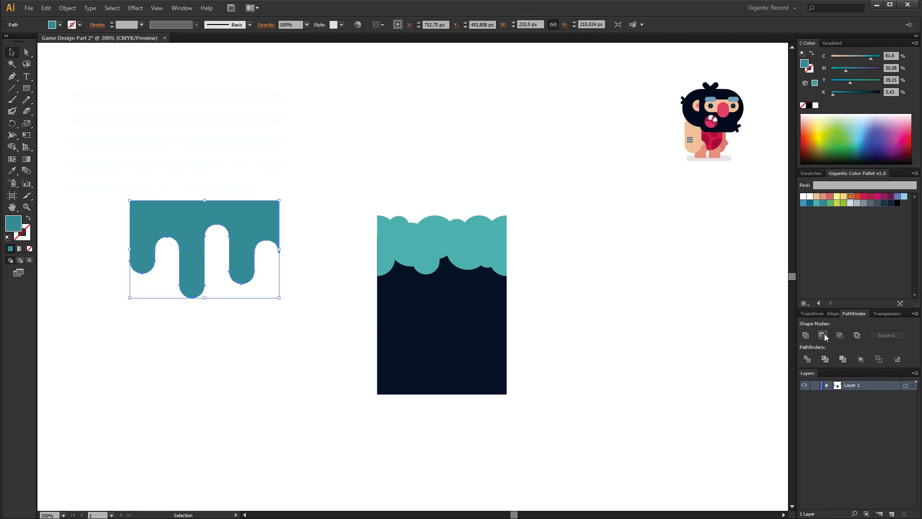
Move the drip shape onto the dark block, flush with its left edge, and scale it down proportionally.
left_click(305, 367)
left_click_drag(254, 236, 495, 316)
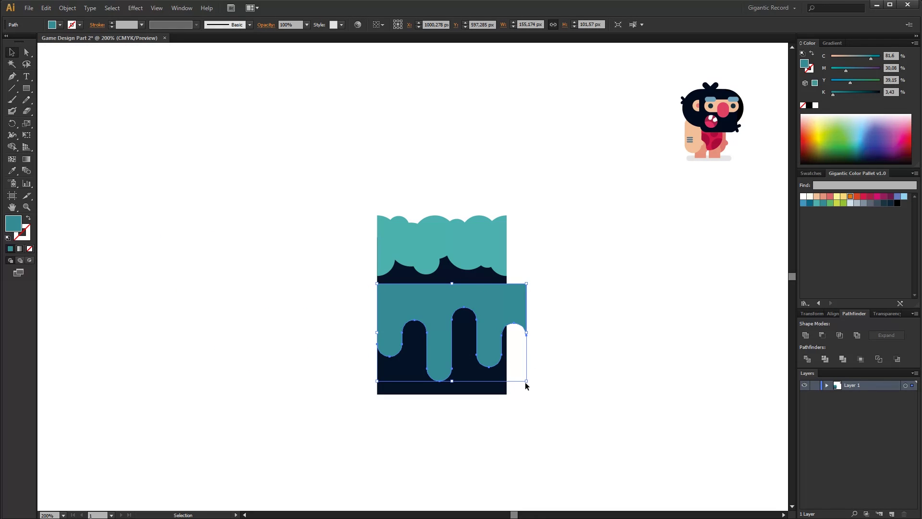
left_click_drag(526, 381, 486, 354)
left_click(553, 391)
left_click(504, 320)
left_click(509, 377)
Copy the dark block's 134.809 px width and apply it to the drip shape, keeping its proportions.
left_click(501, 282)
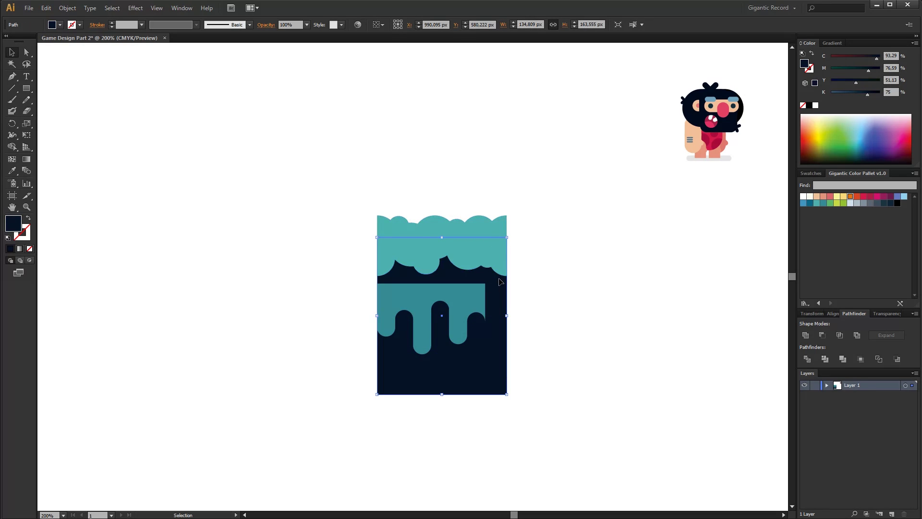
left_click(812, 313)
left_click(872, 325)
right_click(871, 326)
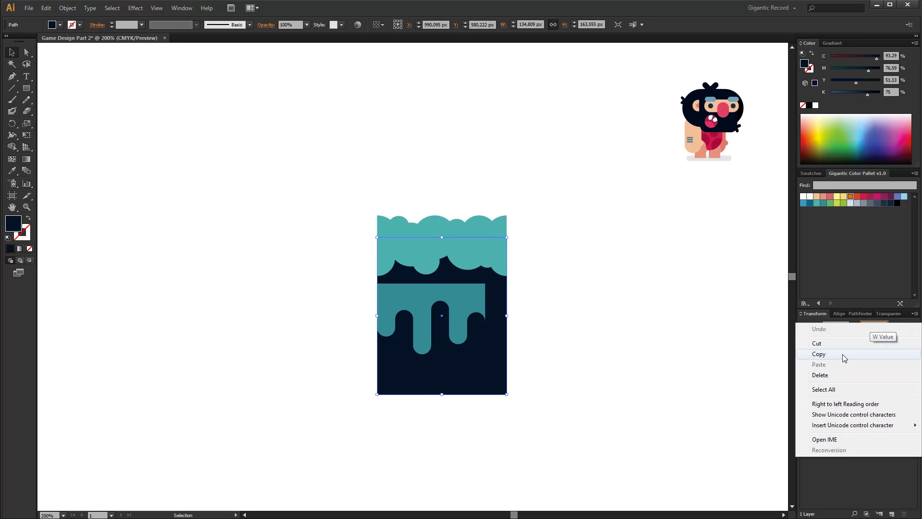
left_click(826, 354)
left_click(432, 293)
right_click(880, 326)
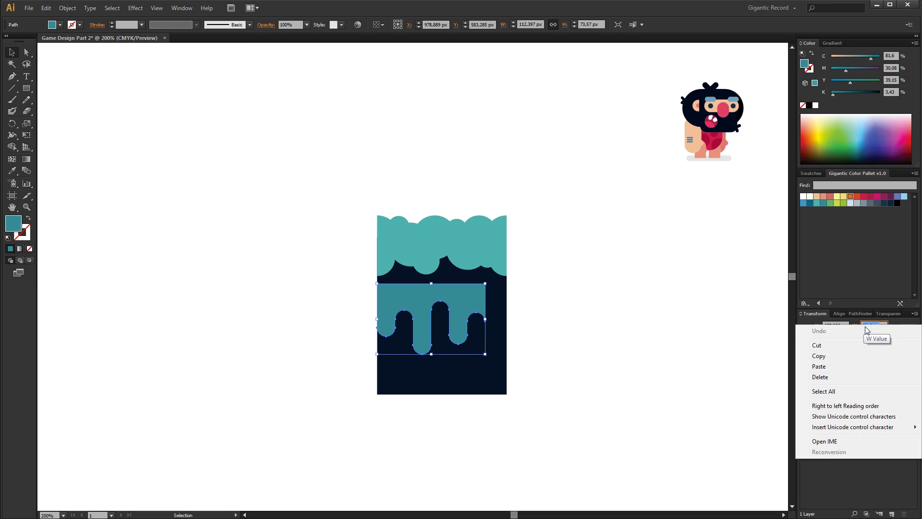
left_click(827, 367)
key("Return")
Align the dark block, bumpy top and drip shape on their horizontal centres and move the drips up under the bumpy top.
mouse_move(445, 302)
left_mouse_down()
mouse_move(461, 303)
mouse_move(447, 303)
left_mouse_up()
left_click_drag(348, 252, 382, 328)
left_click(840, 315)
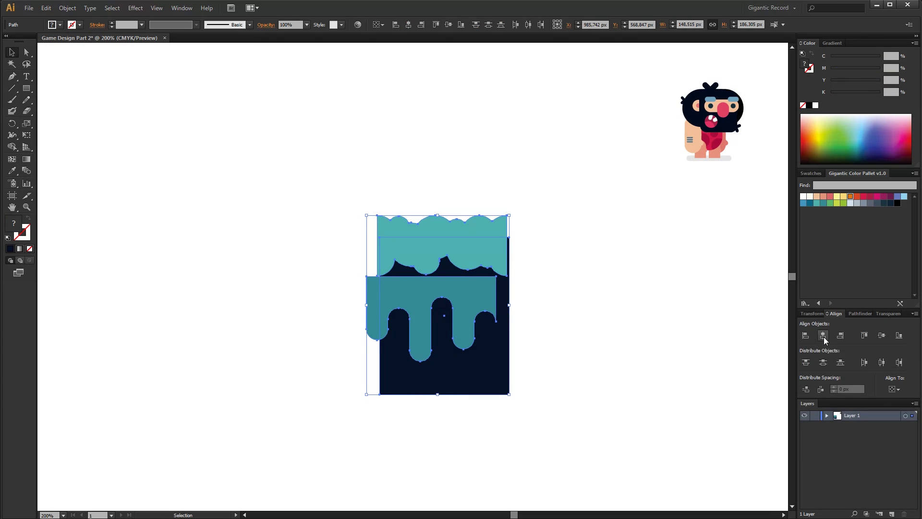
left_click(823, 335)
left_click_drag(443, 306, 442, 277)
Bring the bumpy teal top in front of the drips and nudge the drip shape slightly down.
right_click(464, 242)
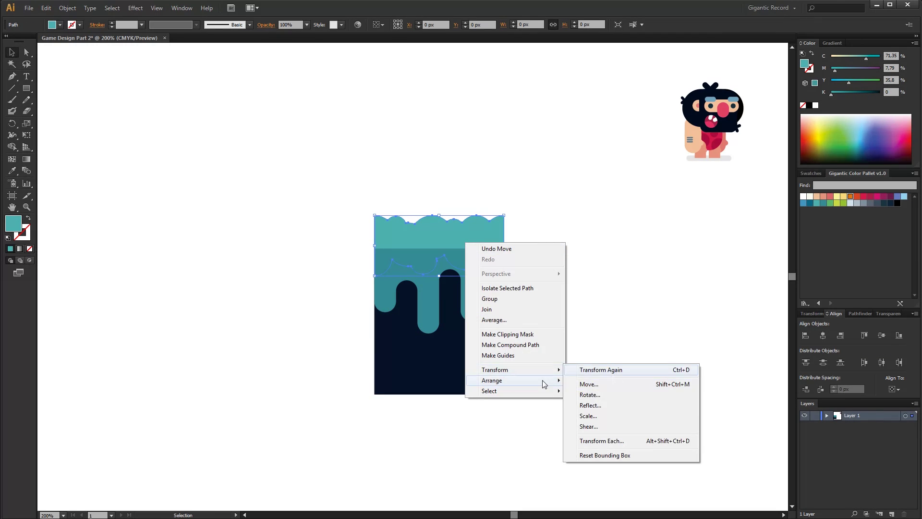
mouse_move(528, 380)
left_click(578, 389)
left_click(503, 300)
key("Down")
key("Down")
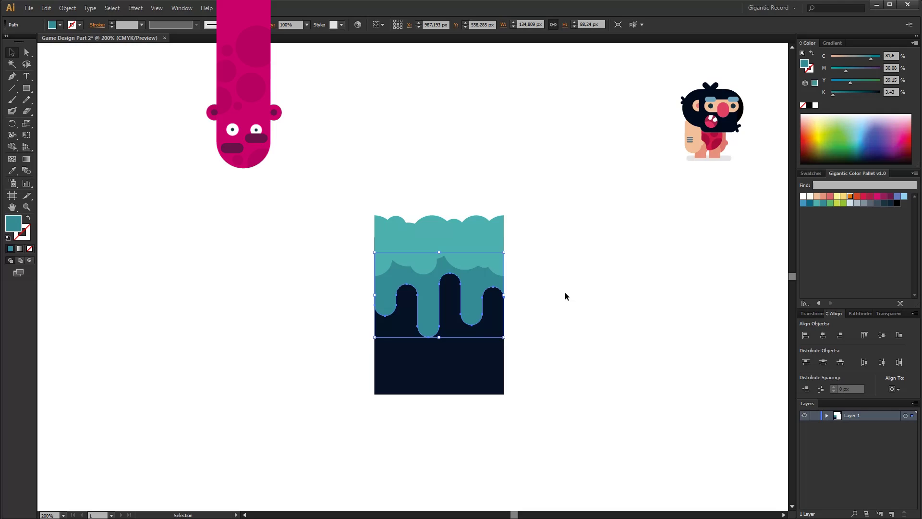
Shift the whole tile up and to the left on the artboard and extend the dark block's lower edge slightly downward.
left_click_drag(546, 239, 354, 330)
left_click_drag(434, 325, 360, 306)
left_click(459, 283)
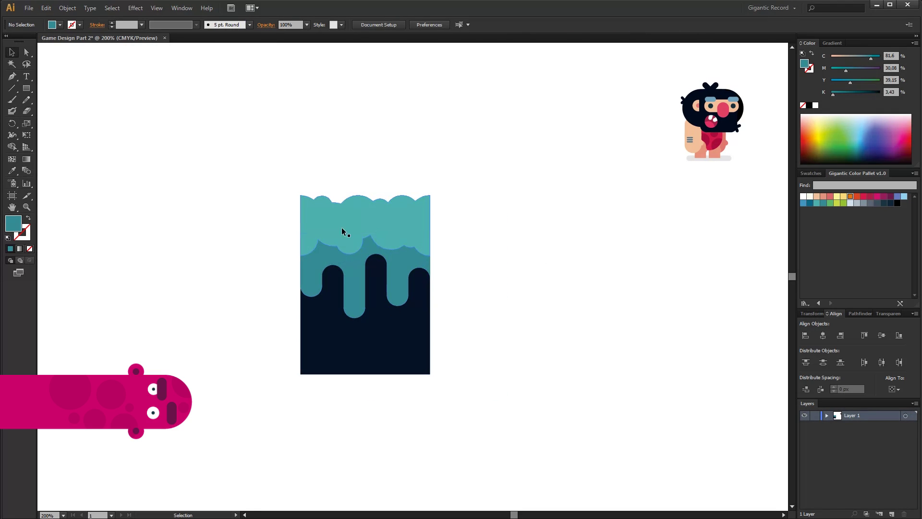
left_click(330, 309)
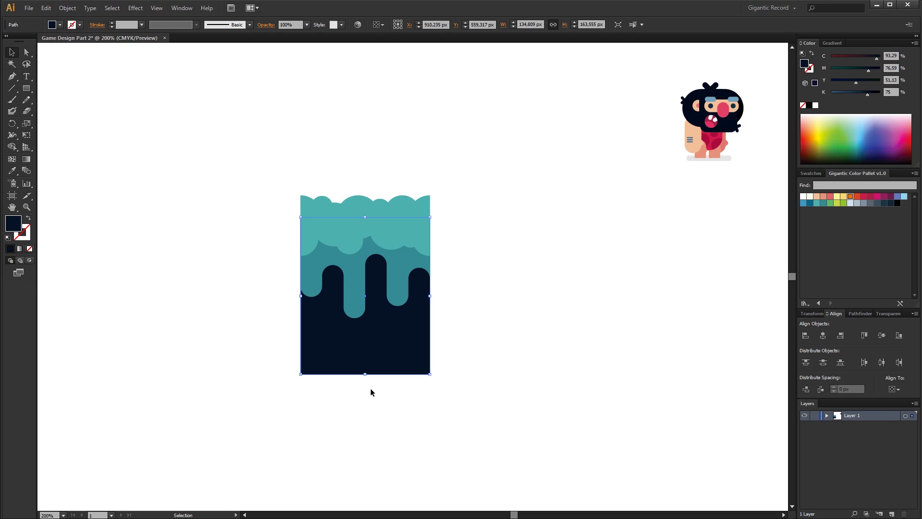
left_click_drag(365, 374, 365, 384)
key("ctrl+shift+a")
Draw a circle about 92.5 px wide left of the tile and fill it with dark slate blue.
left_click(28, 88)
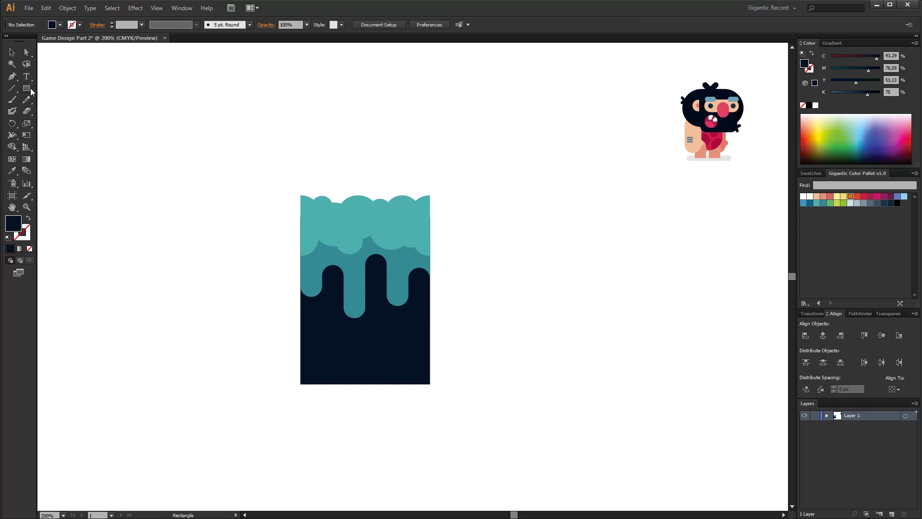
left_click_drag(31, 89, 64, 110)
left_click_drag(203, 240, 292, 328)
left_click(12, 53)
left_click(884, 203)
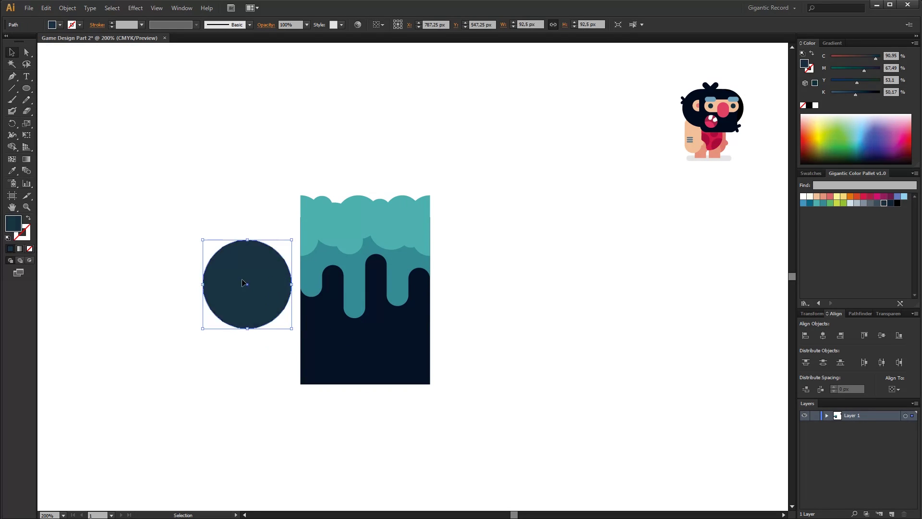
Centre the slate circle on the tile's left edge, place a matching copy on the right edge, and send them behind the drips.
left_click_drag(243, 282, 296, 295)
right_click(383, 227)
left_click(877, 203)
left_click_drag(344, 341, 463, 304)
left_click(884, 203)
key("ctrl+[")
key("ctrl+[")
left_click_drag(470, 235, 440, 266)
Scatter circle copies in varying smaller sizes across the dark block, including a matching pair centred on its two side edges.
left_click_drag(397, 310, 335, 300)
left_click_drag(374, 291, 378, 364)
left_click_drag(383, 378, 368, 362)
mouse_move(355, 350)
left_mouse_down()
mouse_move(388, 328)
mouse_move(339, 348)
mouse_move(364, 359)
left_mouse_up()
left_click_drag(373, 344, 366, 351)
left_click_drag(331, 339, 332, 330)
left_click_drag(360, 359, 402, 368)
key("a")
left_click(385, 329)
left_click_drag(339, 332, 305, 345)
left_click_drag(402, 368, 323, 357)
left_click_drag(387, 367, 404, 350)
left_click_drag(364, 370, 412, 323)
left_click(383, 326)
left_click(449, 372)
left_click(471, 403)
left_click_drag(402, 368, 389, 353)
left_click_drag(394, 359, 392, 356)
left_click(393, 426)
left_click(307, 348)
left_click(269, 370)
Draw rectangles flush against both sides of the tile to cover the overhanging circles, and fill them orange.
left_click_drag(26, 88, 54, 89)
left_click_drag(301, 381, 238, 192)
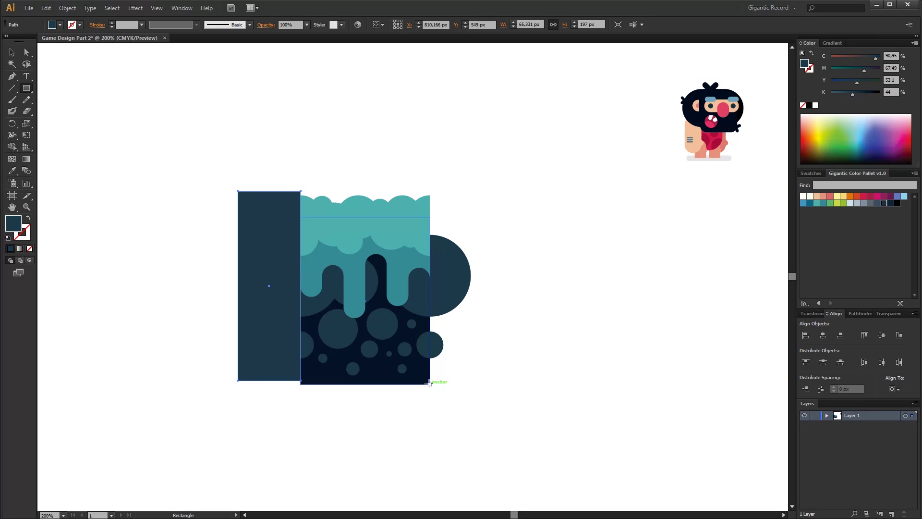
left_click_drag(430, 380, 538, 177)
left_click(12, 52)
left_click(850, 196)
Divide the slate circles along the orange rectangles and ungroup the resulting pieces.
left_click(390, 336, "shift")
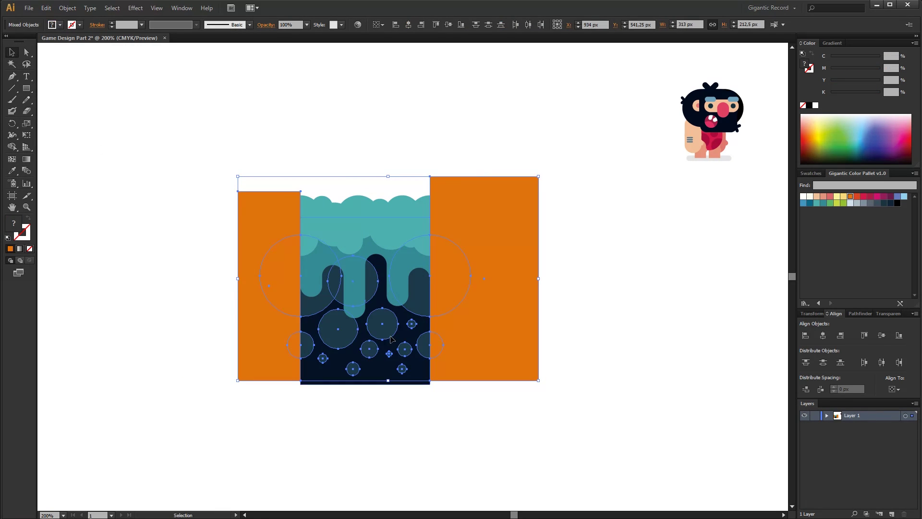
left_click(860, 314)
left_click(807, 359)
right_click(513, 326)
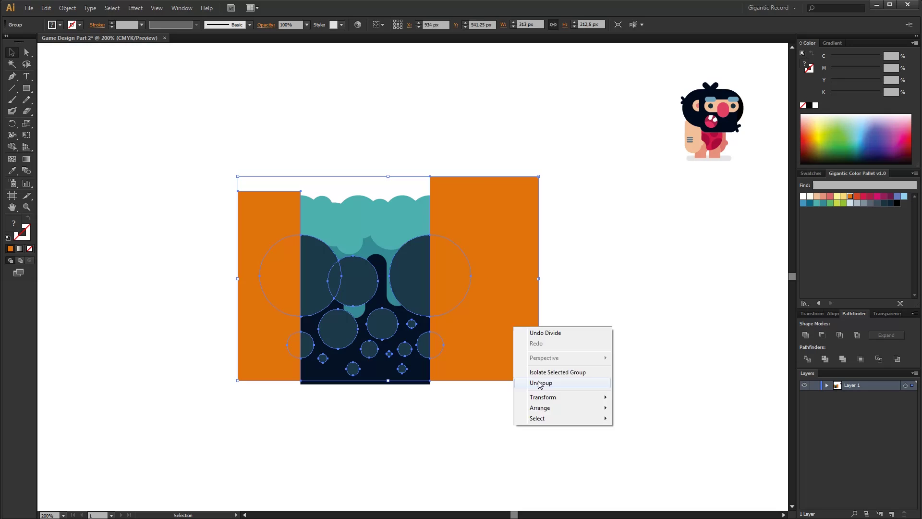
left_click(540, 382)
Delete the orange rectangles and circle pieces outside the tile's left and right edges.
left_click_drag(528, 438, 455, 268)
key("Delete")
left_click(439, 343)
left_click_drag(220, 177, 279, 389)
key("Delete")
left_click(291, 344)
key("Delete")
Bring the drip shape and the bumpy teal top in front of the slate circles.
left_click(367, 248)
left_click(385, 224, "shift")
right_click(384, 224)
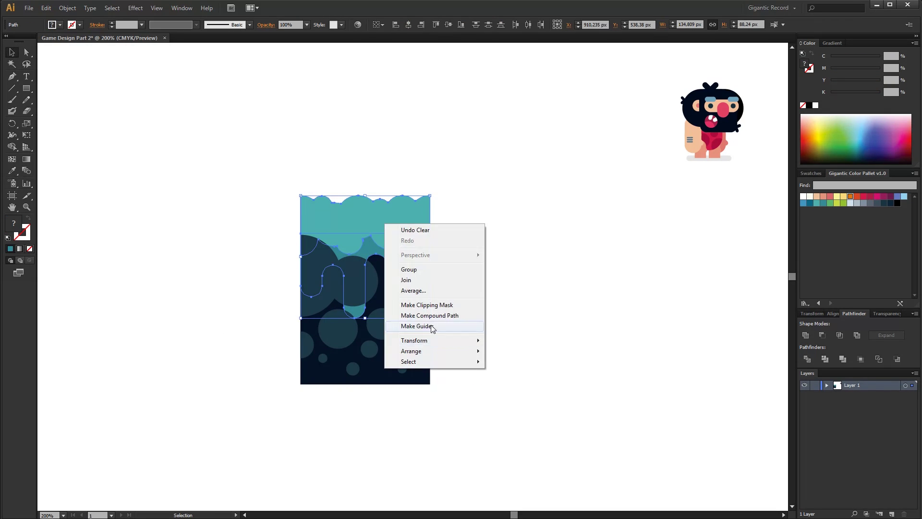
left_click(533, 351)
left_click(556, 375)
Group all parts of the tile and scale it down proportionally to about 71 px wide.
left_click_drag(490, 163, 307, 398)
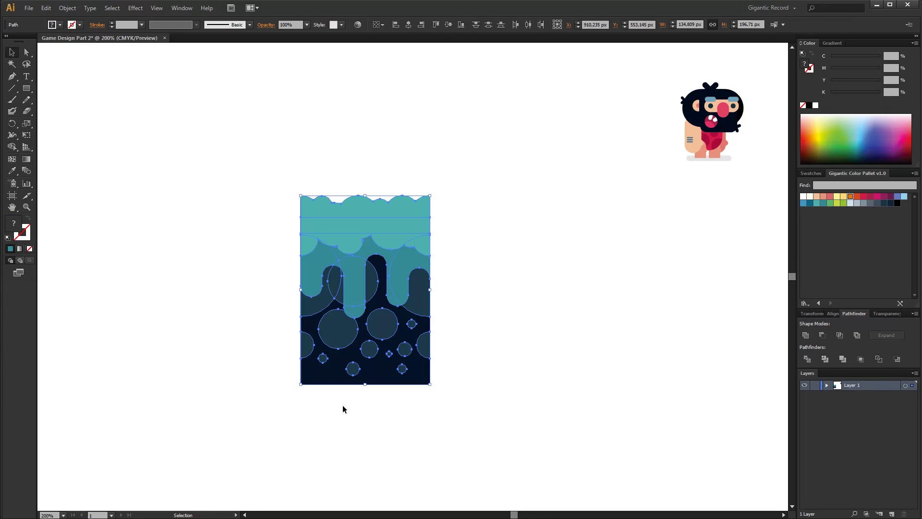
key("ctrl+g")
left_click_drag(430, 195, 368, 285)
Place a copy of the tile against its right side to test the seam, and delete that copy.
left_click_drag(344, 339, 327, 285)
left_click(395, 263)
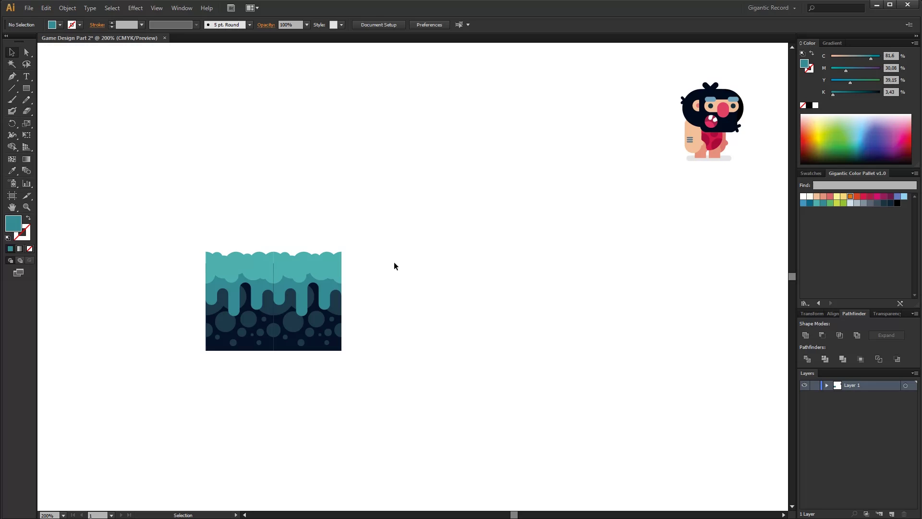
left_click(274, 350)
left_click(268, 360)
left_click(303, 319)
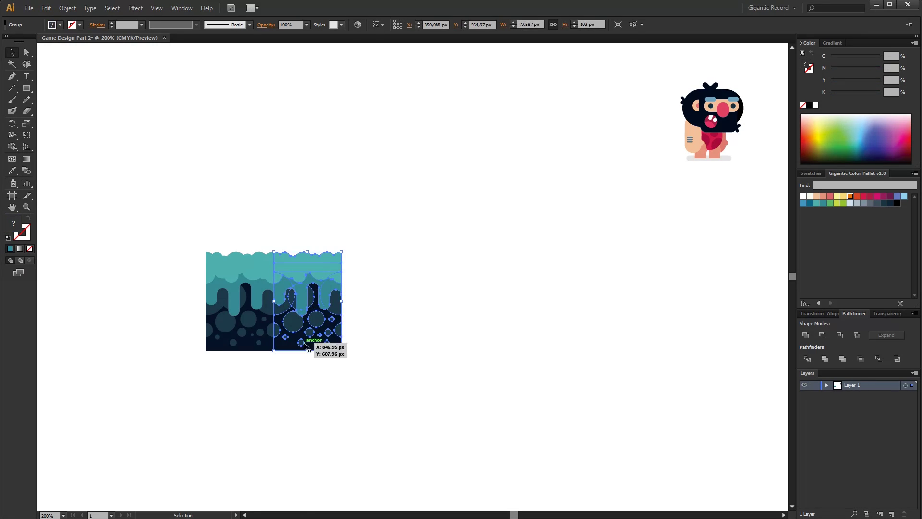
key("Delete")
Move the tile up and draw a rectangle of equal width, about 162 px high, directly beneath it, matching the dark block's fill.
left_click_drag(253, 272, 264, 229)
key("m")
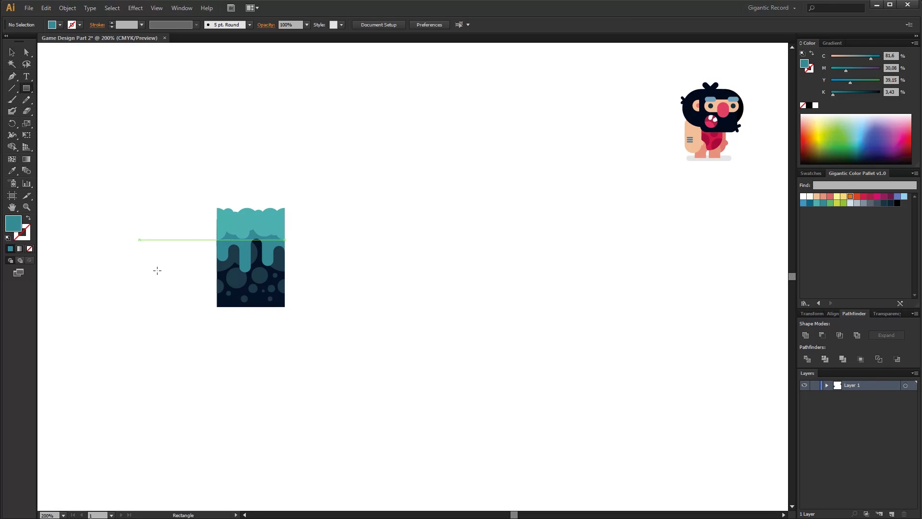
left_click_drag(217, 306, 284, 463)
key("i")
left_click(242, 287)
left_click(244, 288)
left_click(12, 52)
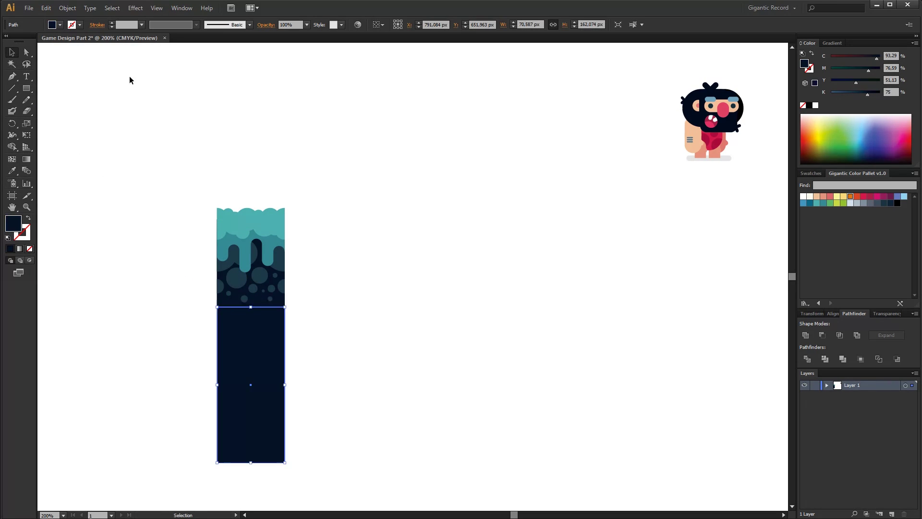
Group the tile with its dark extension, scale the group down to about 35 px wide, and move it left.
left_click_drag(168, 178, 247, 359)
key("ctrl+g")
left_click_drag(285, 208, 251, 337)
left_click_drag(237, 367, 185, 311)
Copy the tile against its right side, and copy the pair again to form a row of four tiles.
left_click_drag(184, 313, 218, 313)
left_click_drag(277, 278, 181, 359)
left_click_drag(188, 325, 254, 325)
double_click(280, 364)
key("Escape")
left_click(285, 360)
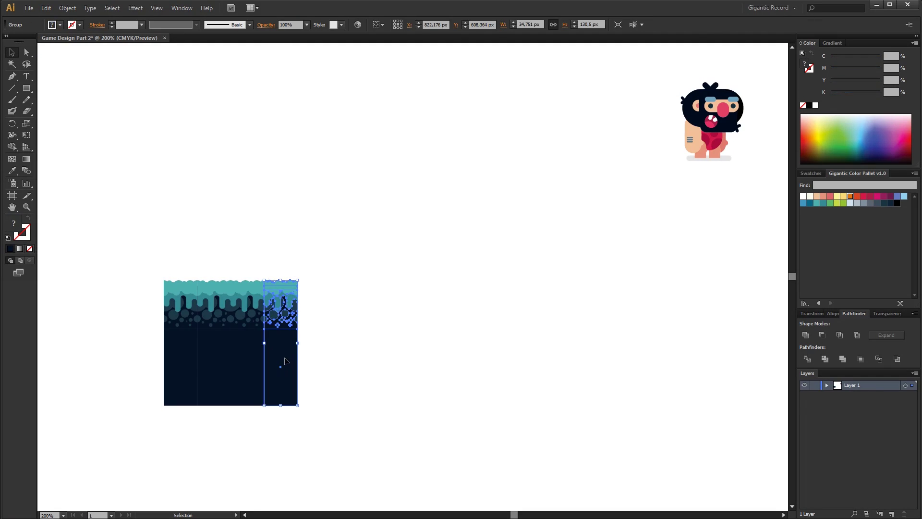
left_click_drag(339, 256, 185, 354)
left_click_drag(181, 322, 314, 314)
left_click(314, 312, "shift")
left_click(473, 323)
key("ctrl+z")
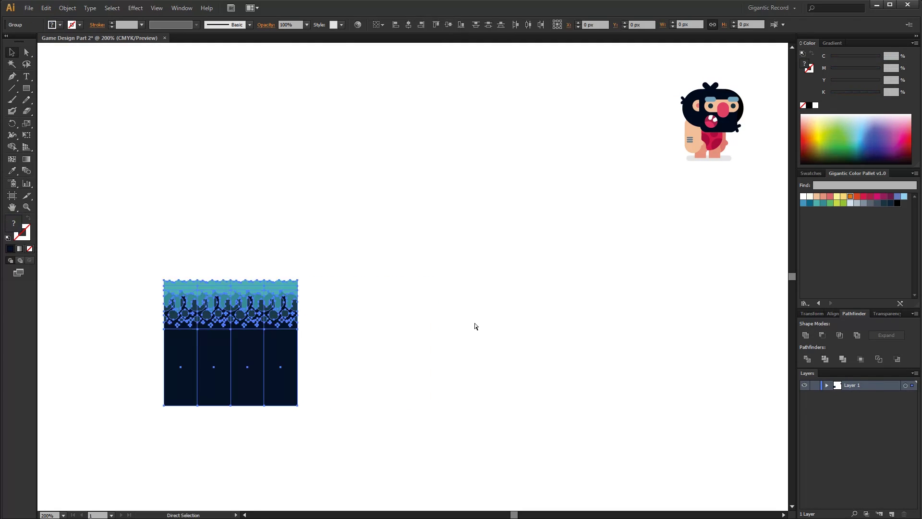
Double the four-tile row twice to make sixteen adjoining tiles, and scale and reposition the row to fit the view.
left_click_drag(178, 304, 312, 305)
left_click_drag(450, 222, 196, 364)
left_click_drag(179, 302, 446, 312)
left_click_drag(708, 216, 191, 350)
left_click_drag(699, 280, 604, 302)
left_click_drag(535, 329, 467, 318)
Extend the row to 21 tiles by copying tiles onto its right end, and group the whole row.
left_click_drag(541, 217, 326, 400)
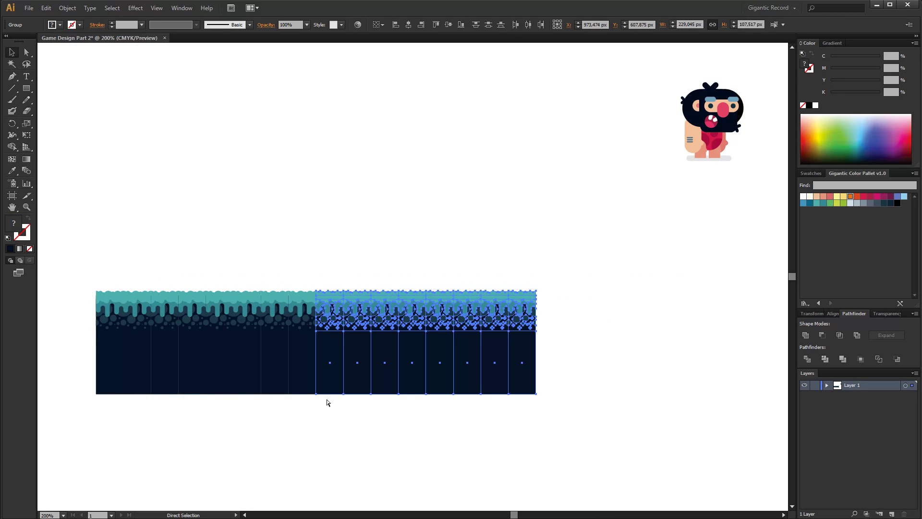
left_click_drag(328, 316, 548, 318)
left_click(561, 412)
left_click_drag(125, 214, 157, 377)
key("ctrl+z")
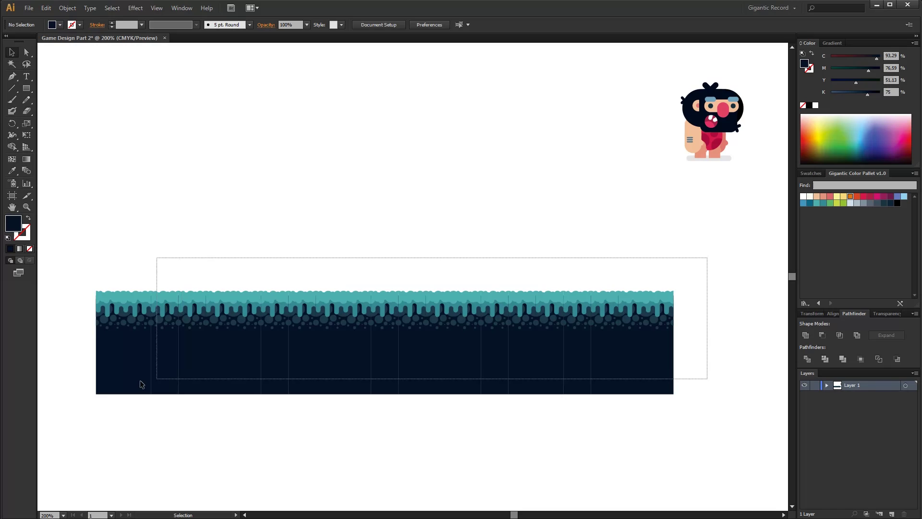
left_click(551, 242)
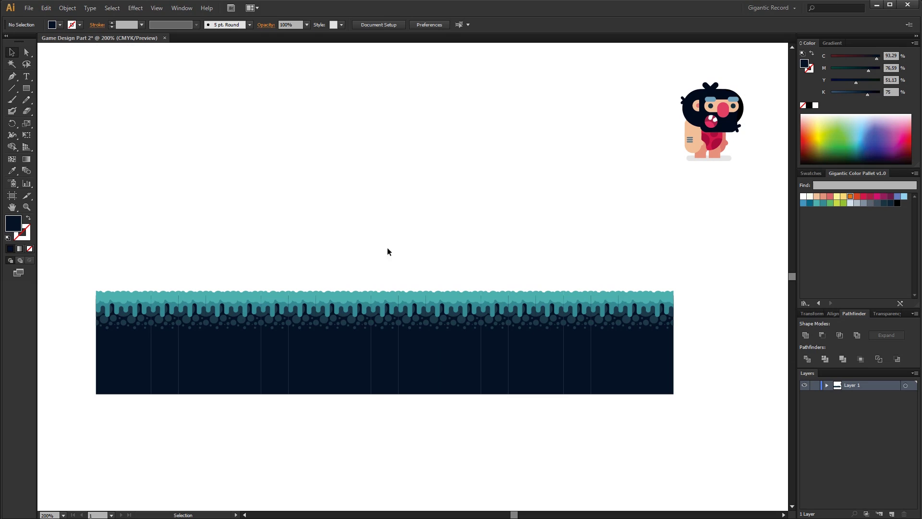
Draw a background rectangle about 704 by 426 px, fill it with dark blue, and send it behind all artwork.
left_click(27, 88)
left_click_drag(51, 60, 722, 464)
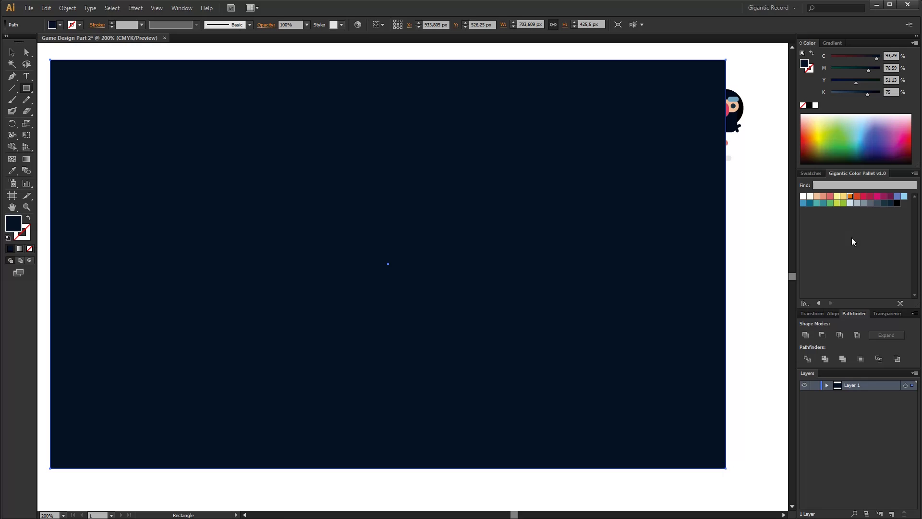
left_click(810, 204)
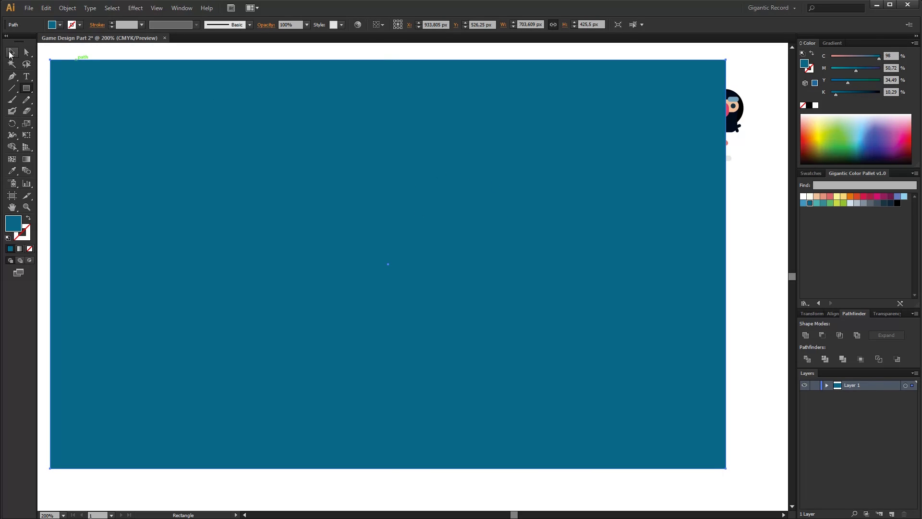
left_click(11, 53)
right_click(247, 150)
mouse_move(294, 291)
left_click(384, 320)
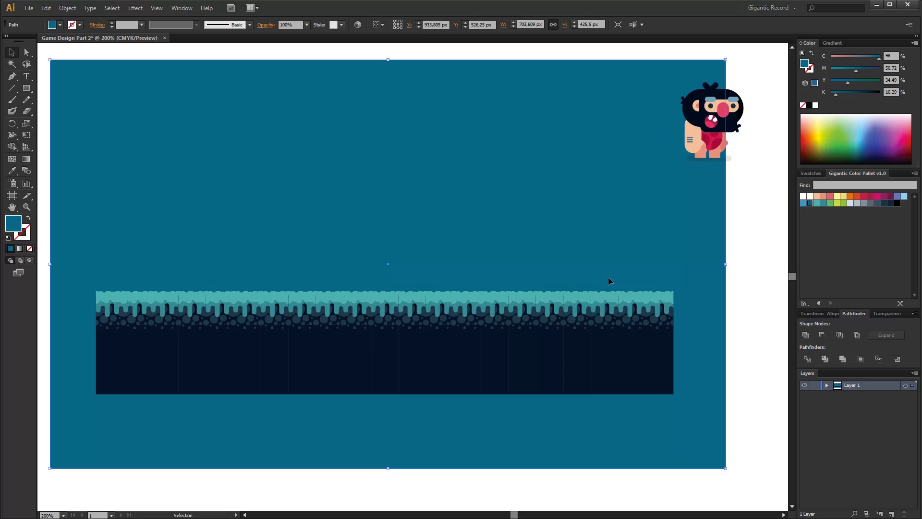
Enlarge the blue background on all sides around the artwork and lock it.
key("ctrl+minus")
left_click_drag(647, 114, 710, 76)
left_click_drag(710, 267, 772, 267)
left_click_drag(425, 75, 424, 52)
left_click_drag(77, 256, 58, 255)
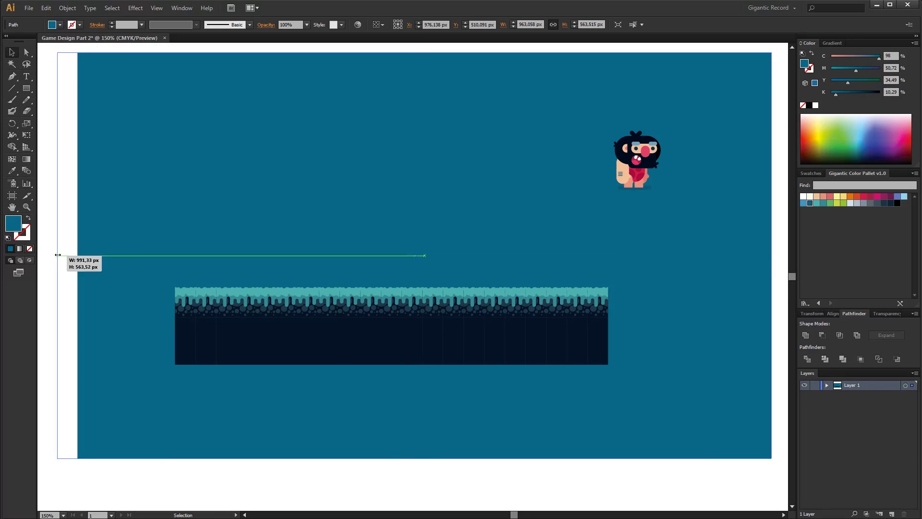
left_click_drag(414, 458, 414, 485)
key("ctrl+2")
Scale the ground row up proportionally to about 749 px wide and move it to the lower part of the background.
key("ctrl+plus")
left_click(267, 345)
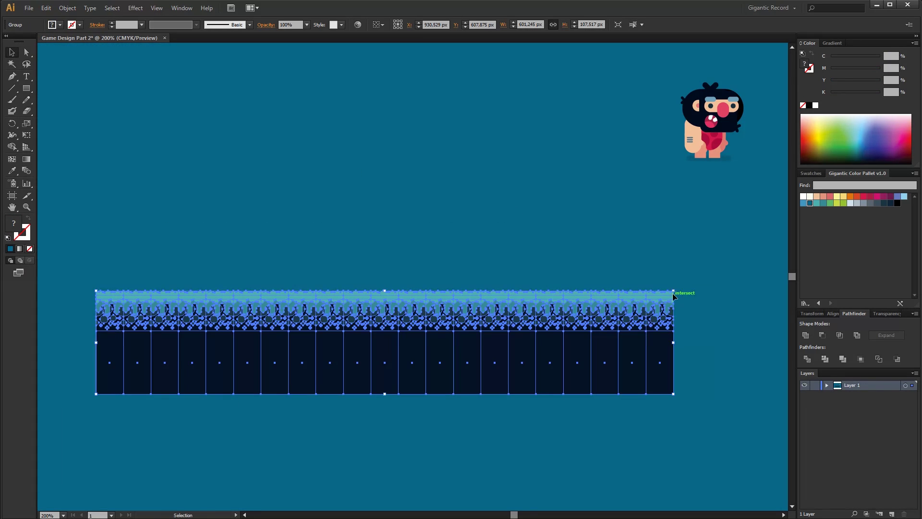
left_click_drag(673, 291, 712, 265)
left_click_drag(672, 307, 654, 310)
left_click_drag(694, 287, 725, 270)
left_click(567, 249)
left_click_drag(420, 296, 458, 410)
left_click(622, 308)
left_click(720, 402)
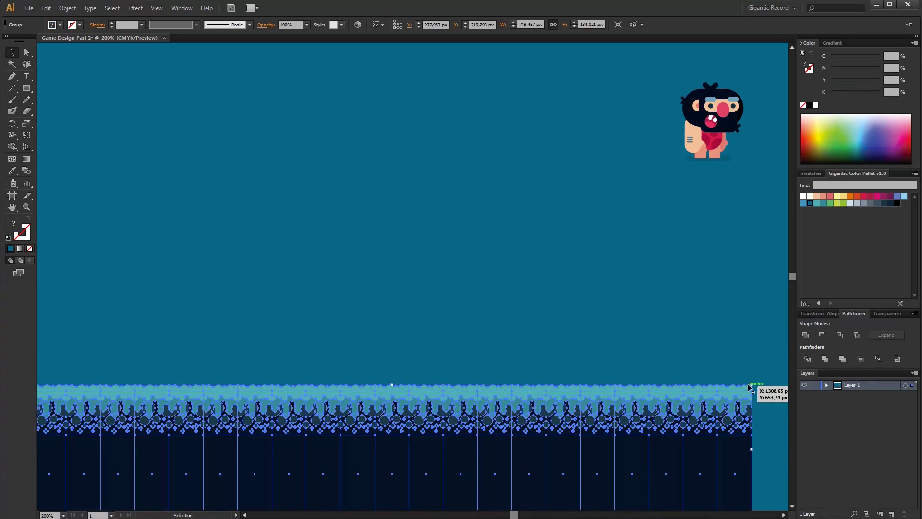
Enlarge the ground row slightly in proportion and shift it so it spans the full visible width of the background.
left_click_drag(751, 385, 759, 381)
left_click_drag(739, 389, 673, 388)
left_click_drag(693, 382, 736, 354)
left_click_drag(485, 404, 542, 405)
left_click(480, 341)
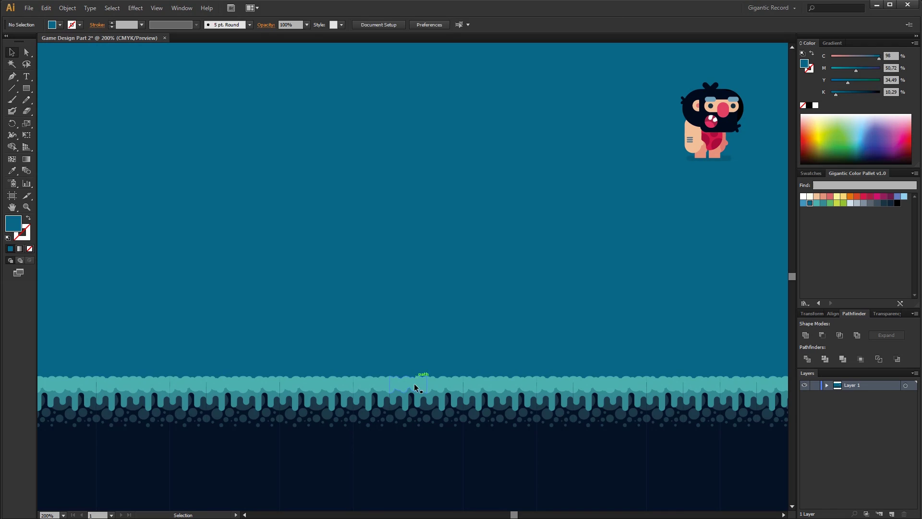
Lower the ground row slightly on the background.
left_click_drag(416, 388, 416, 396)
left_click(498, 253)
left_click_drag(294, 395, 295, 400)
left_click(361, 248)
left_click(488, 404)
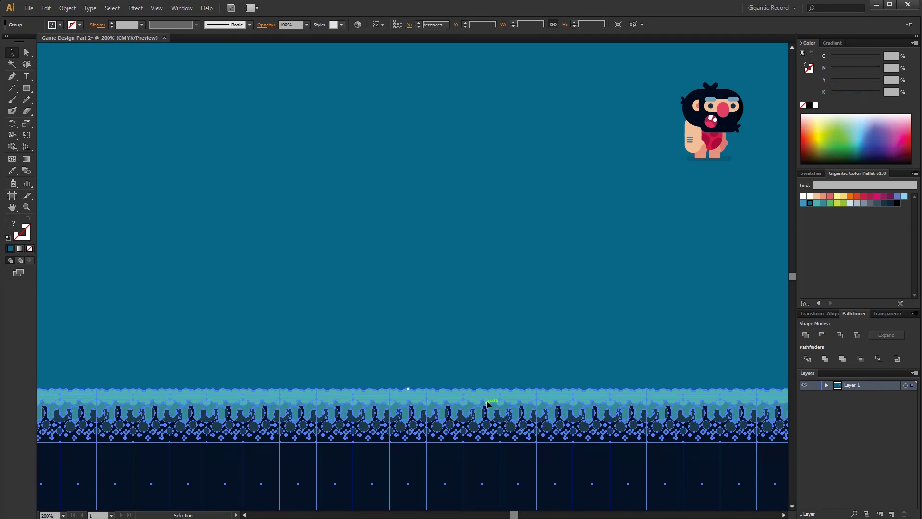
key("ctrl+shift+a")
Move the bearded character down onto the ground's top surface, scale it down slightly, and bring it to the front of the artwork.
left_click_drag(710, 125, 510, 358)
right_click(469, 267)
mouse_move(486, 350)
left_click(590, 350)
key("ctrl+shift+a")
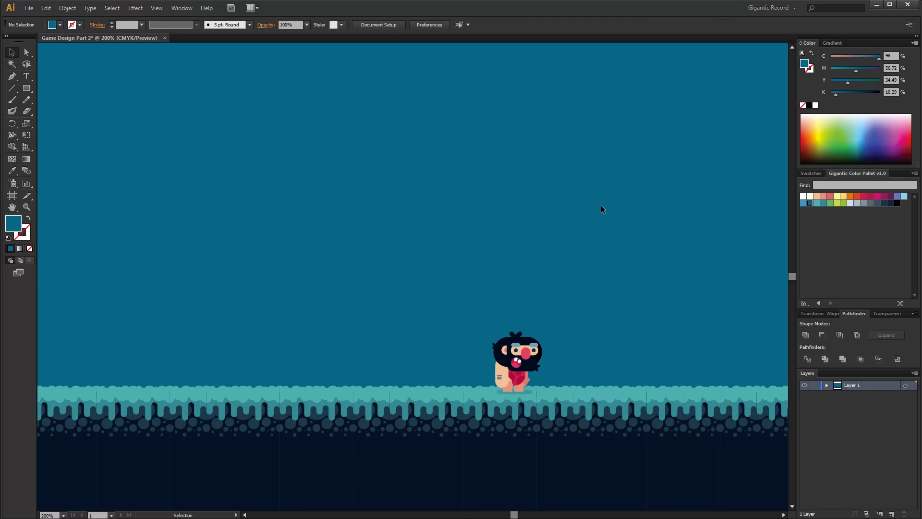